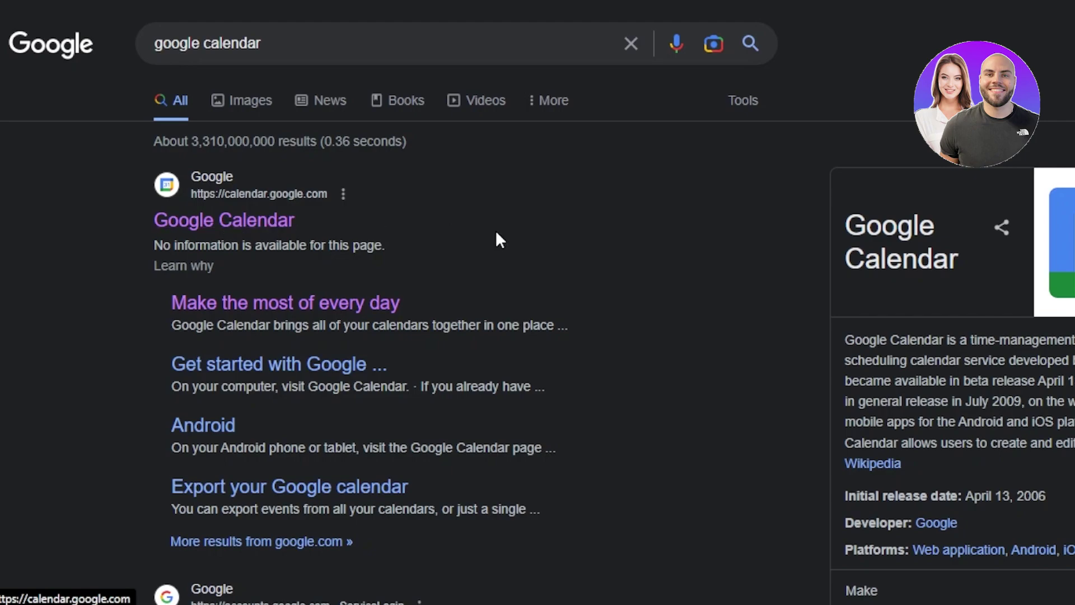
Open Google Calendar from Google's list of apps and check the signed-in account.
click(1002, 42)
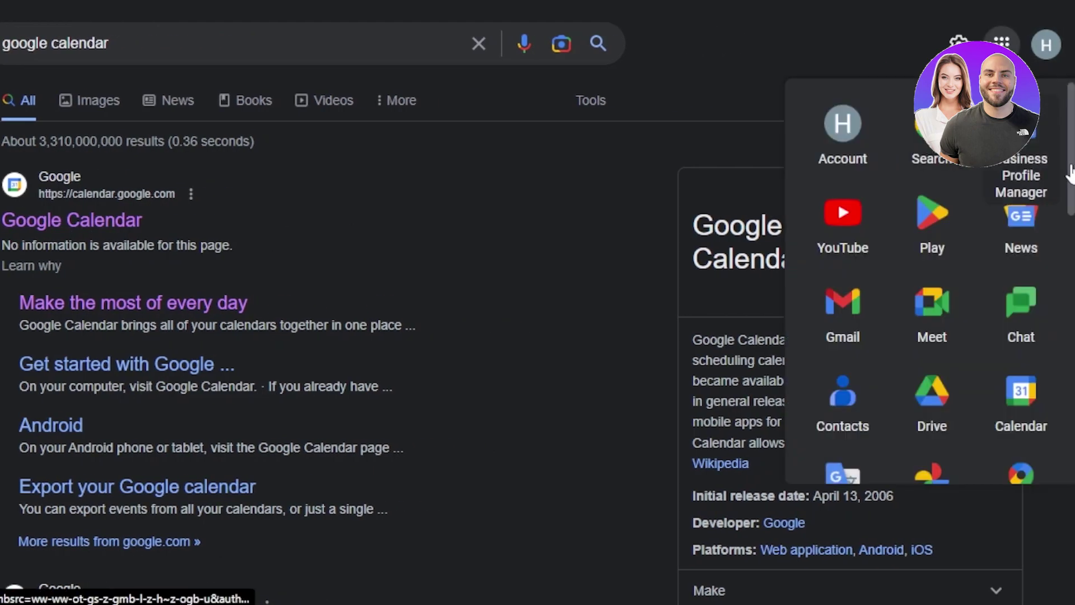
scroll(1022, 403, down, 1)
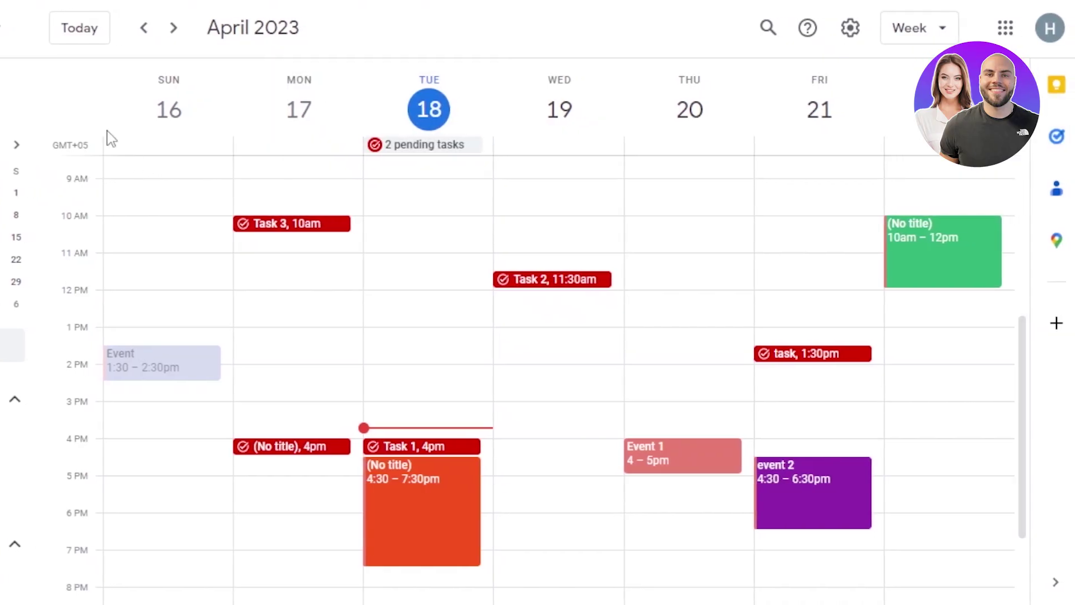
click(1044, 32)
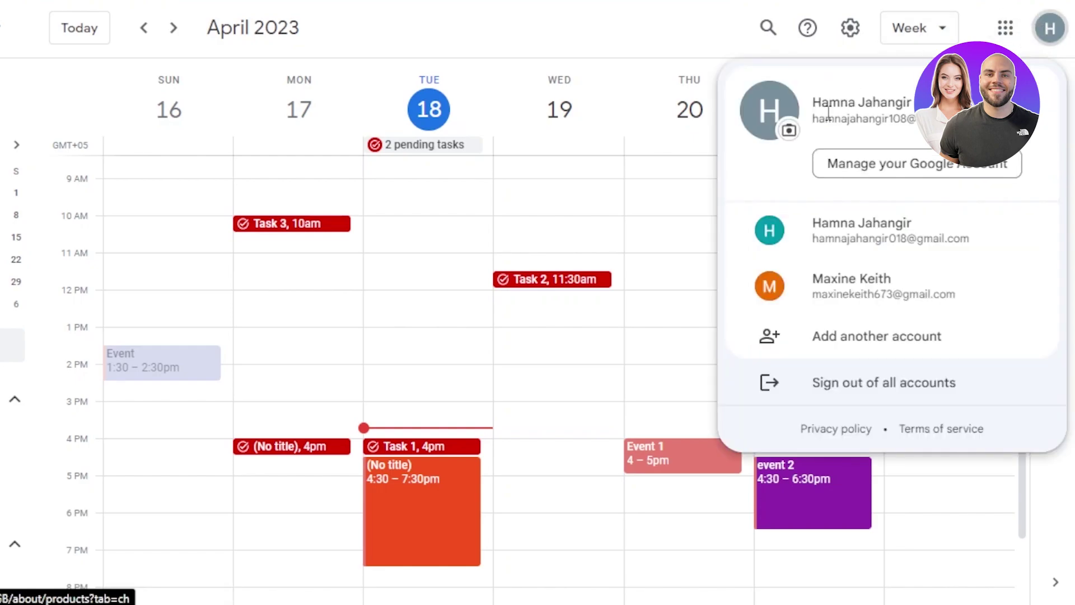
click(727, 50)
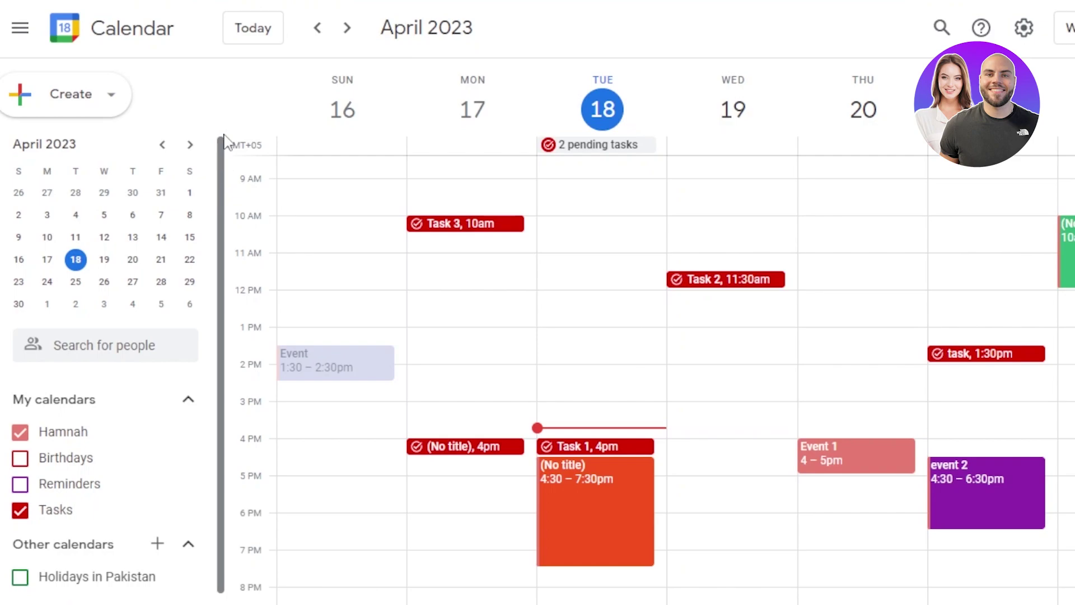
Examine the sidebar with its mini calendar and calendar lists, and the item types available for creation.
scroll(223, 176, down, 1)
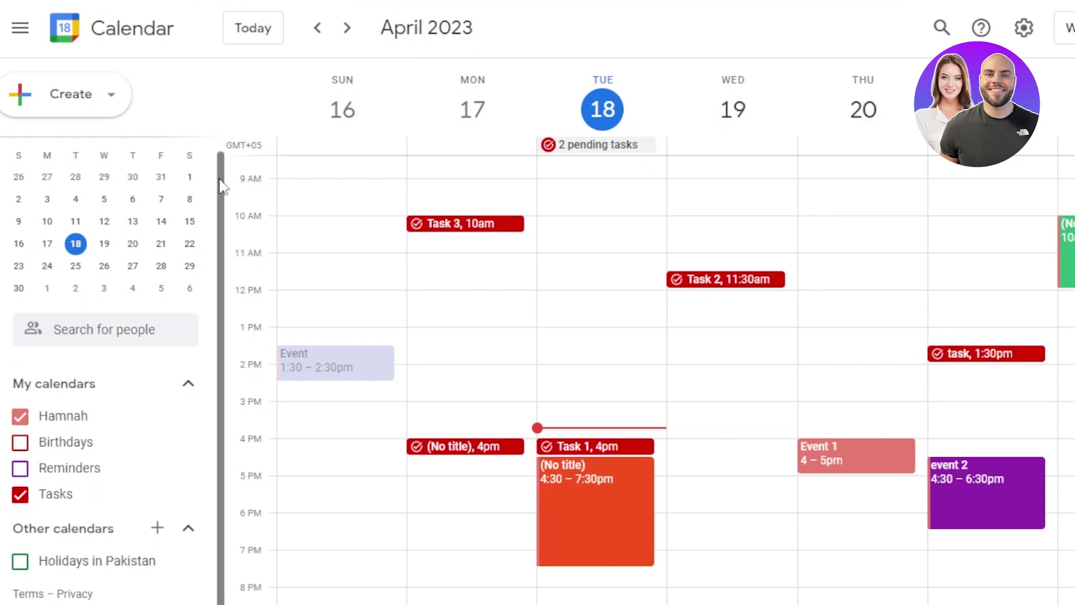
scroll(224, 171, up, 1)
click(112, 96)
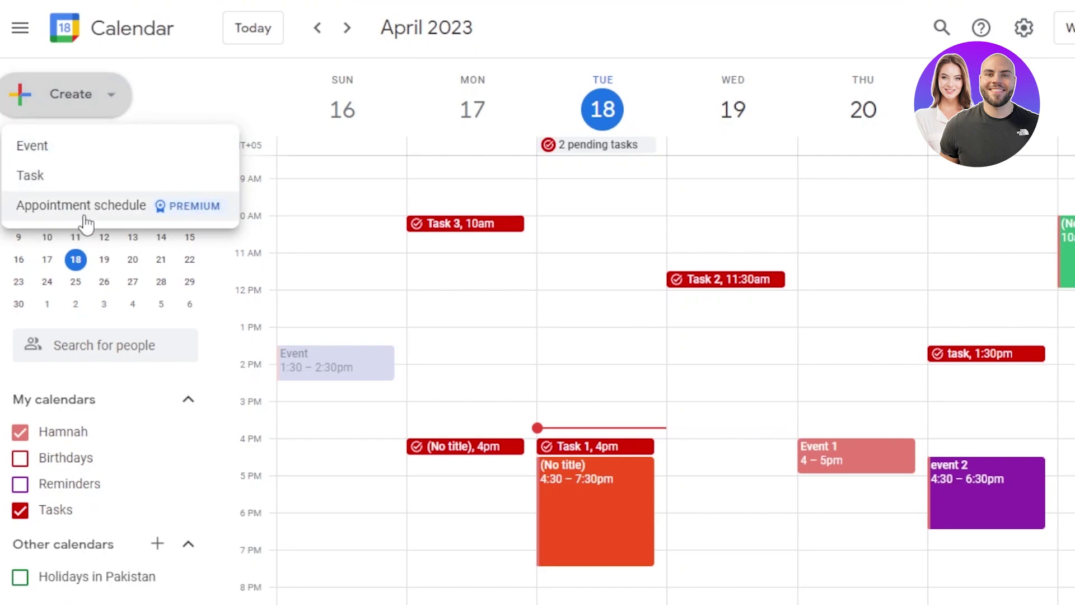
click(224, 96)
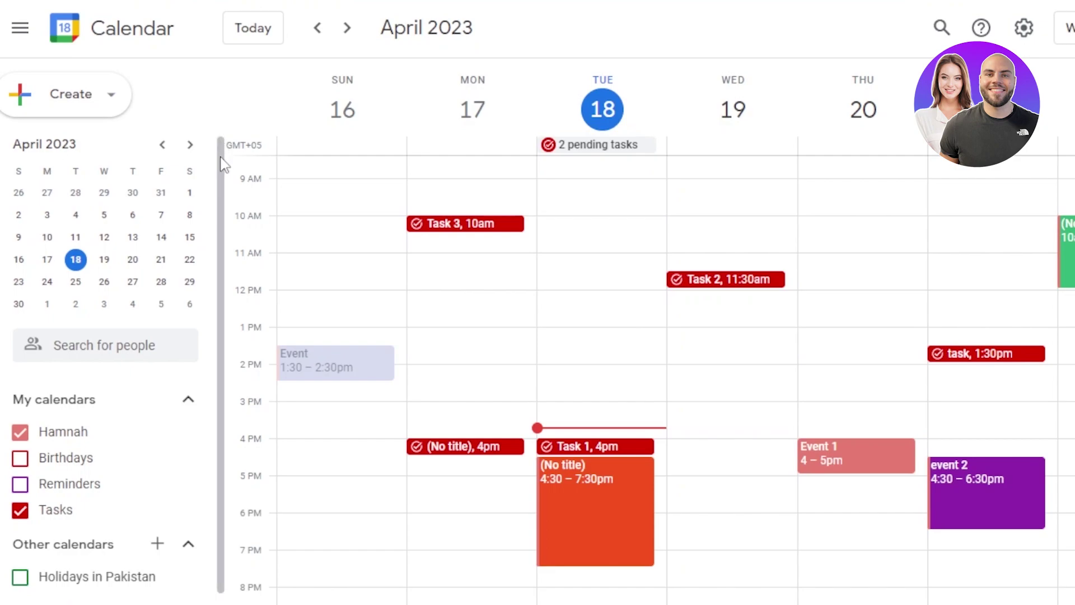
scroll(225, 173, down, 1)
scroll(213, 120, up, 1)
Hide the owner's personal calendar and show the Birthdays and Reminders calendars.
scroll(225, 234, down, 1)
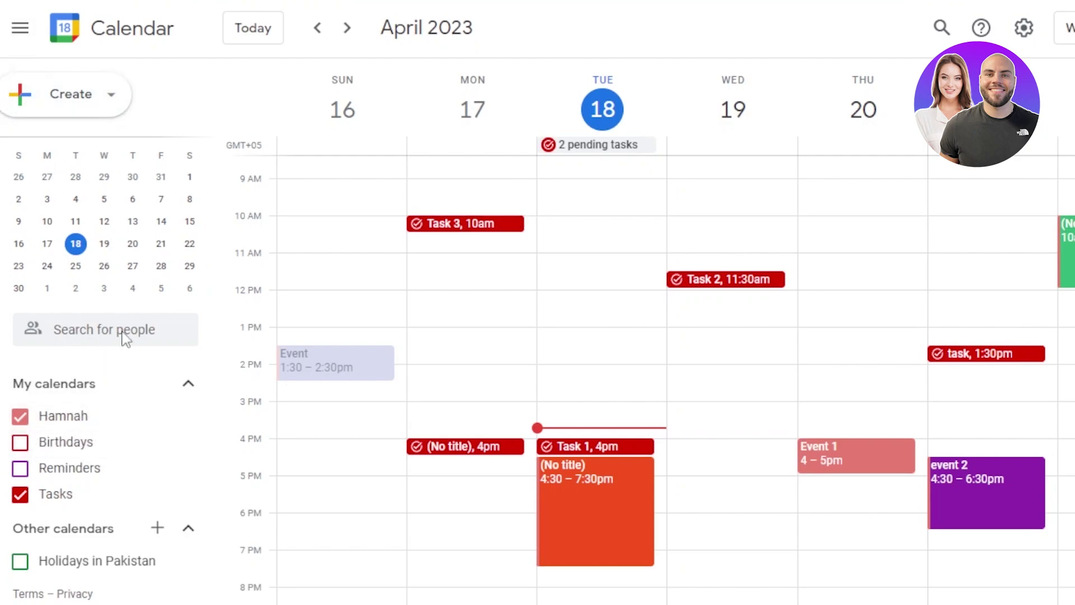
click(20, 416)
click(21, 442)
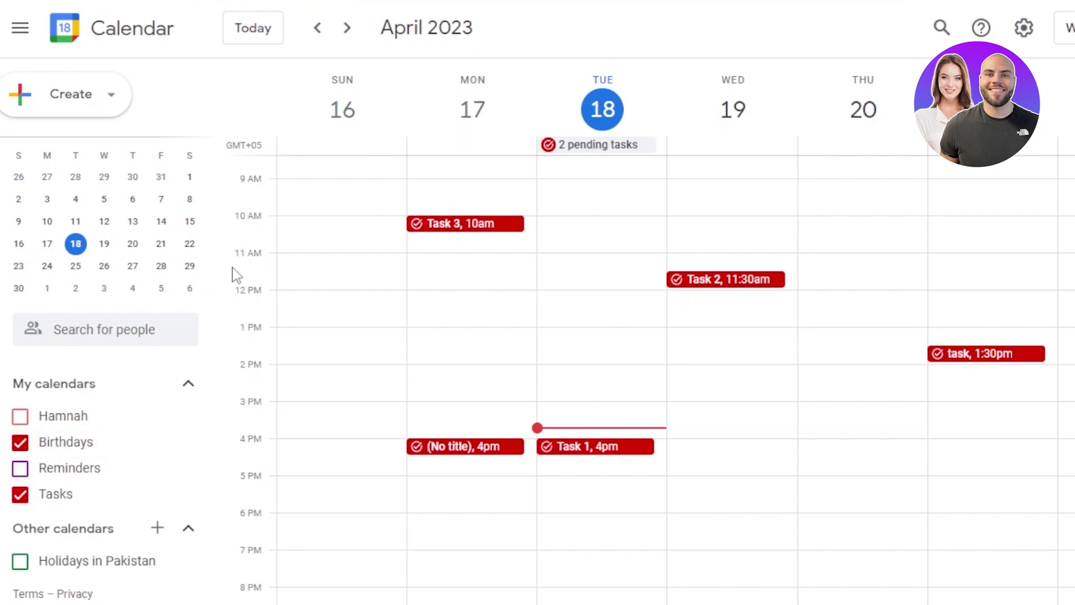
click(20, 468)
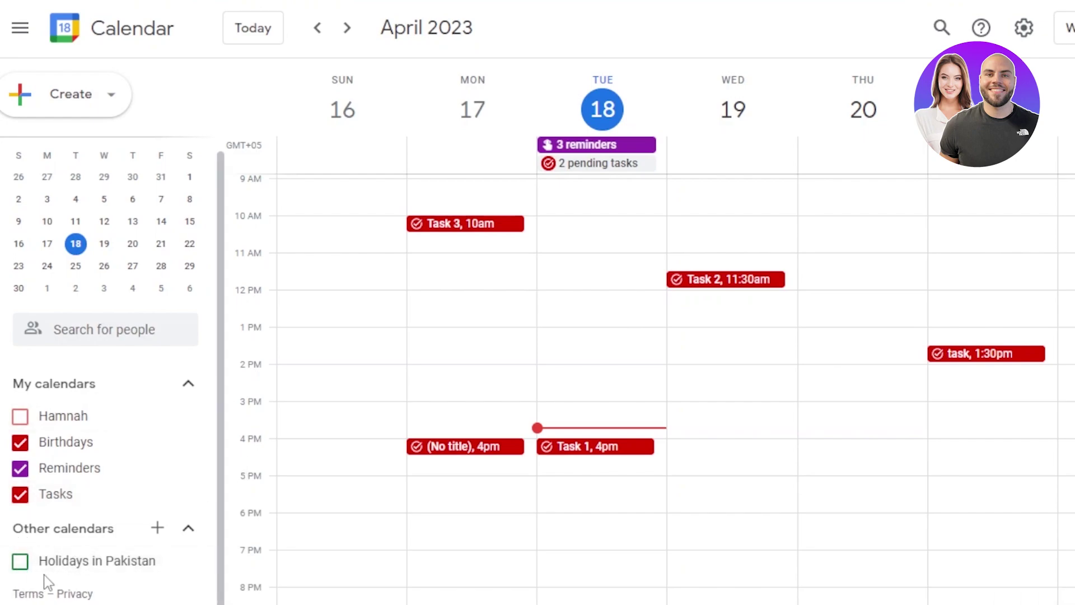
Create a new calendar named "work" and return to the weekly view.
click(158, 528)
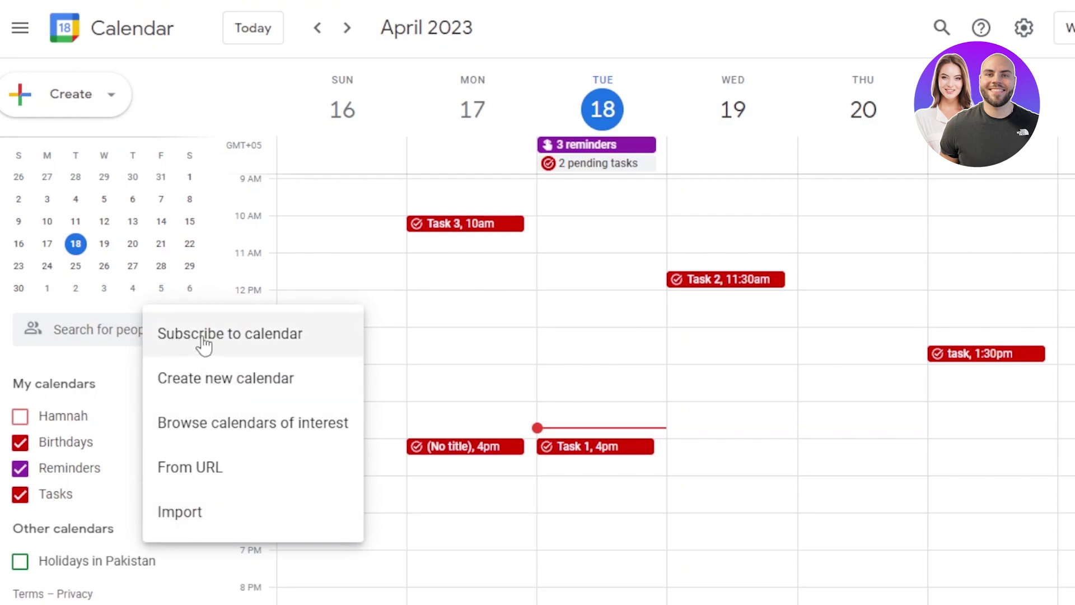
click(224, 380)
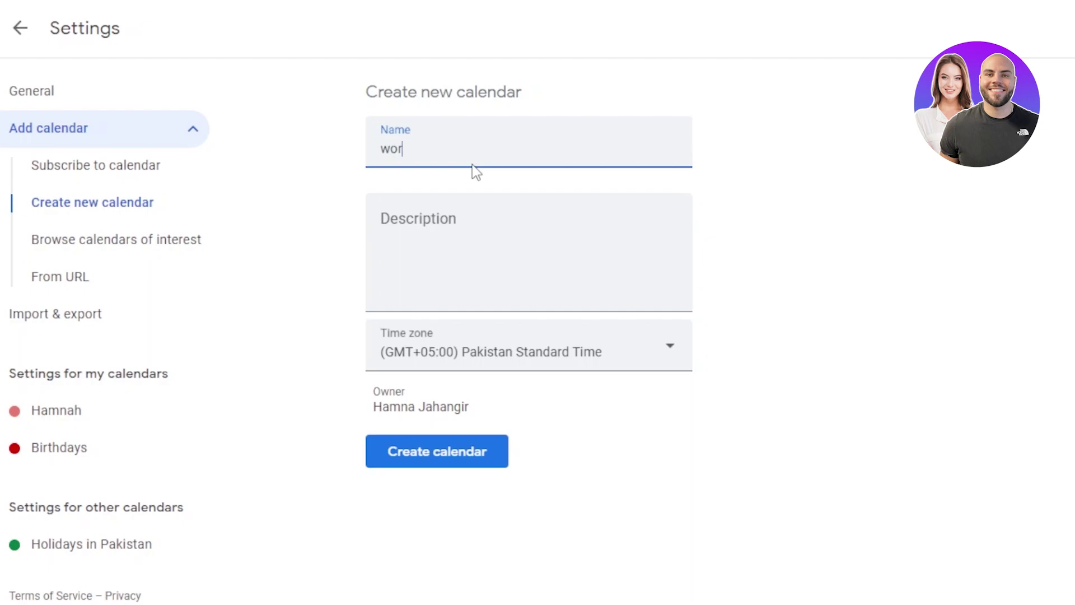
click(455, 468)
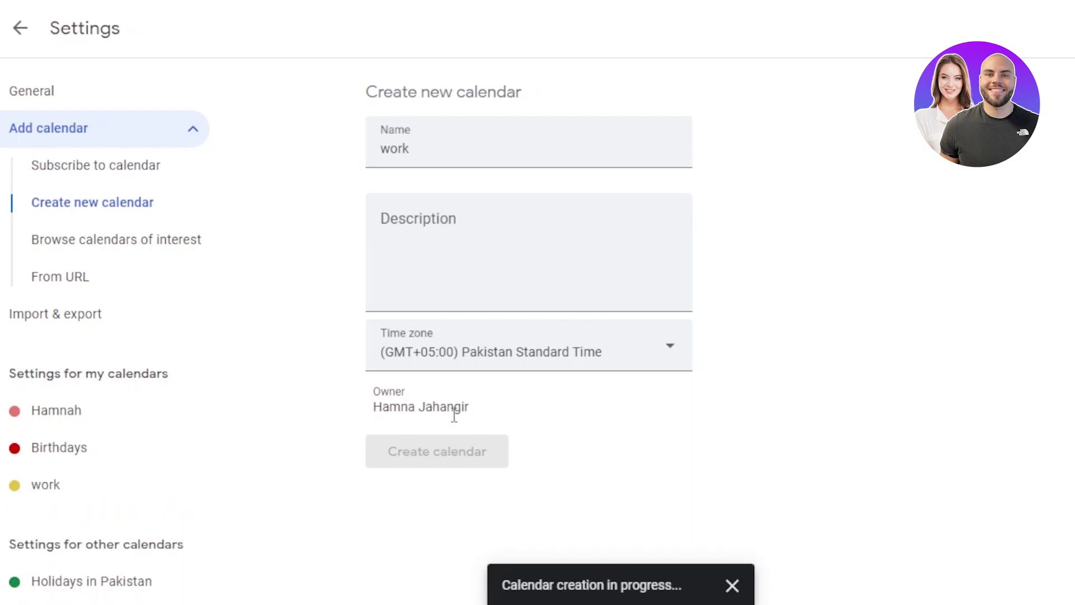
click(61, 488)
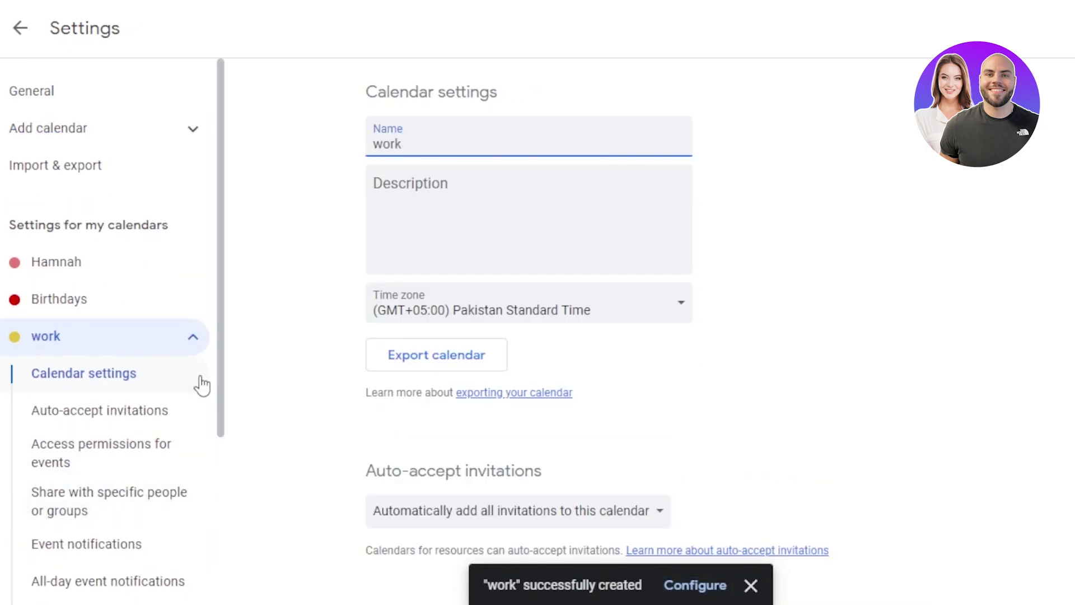
click(23, 38)
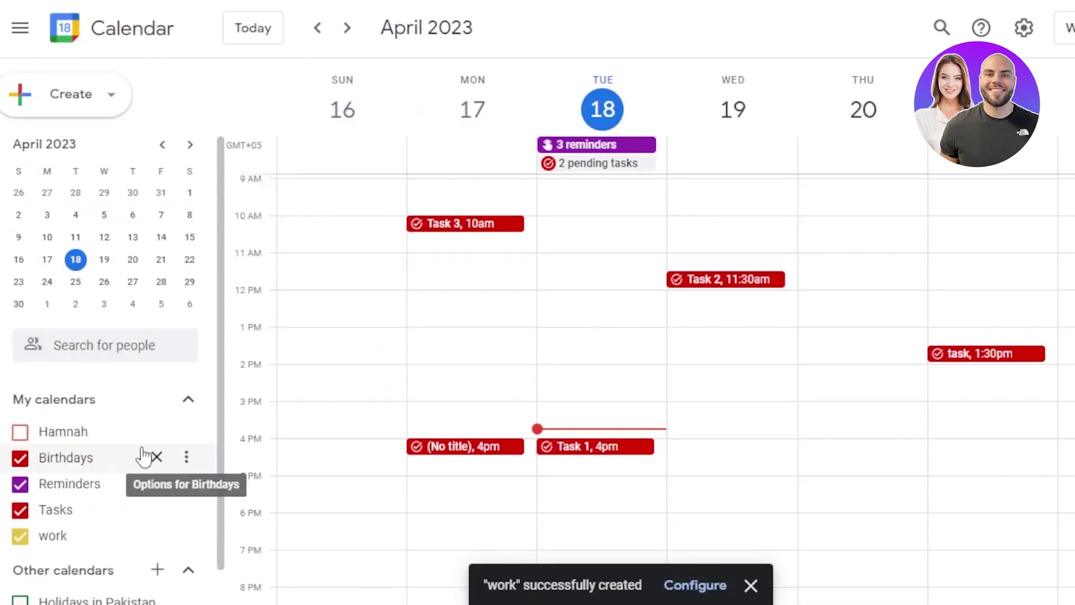
Show only the owner's personal calendar, hiding the Tasks, Reminders, Birthdays and work calendars.
click(20, 509)
click(20, 484)
click(20, 458)
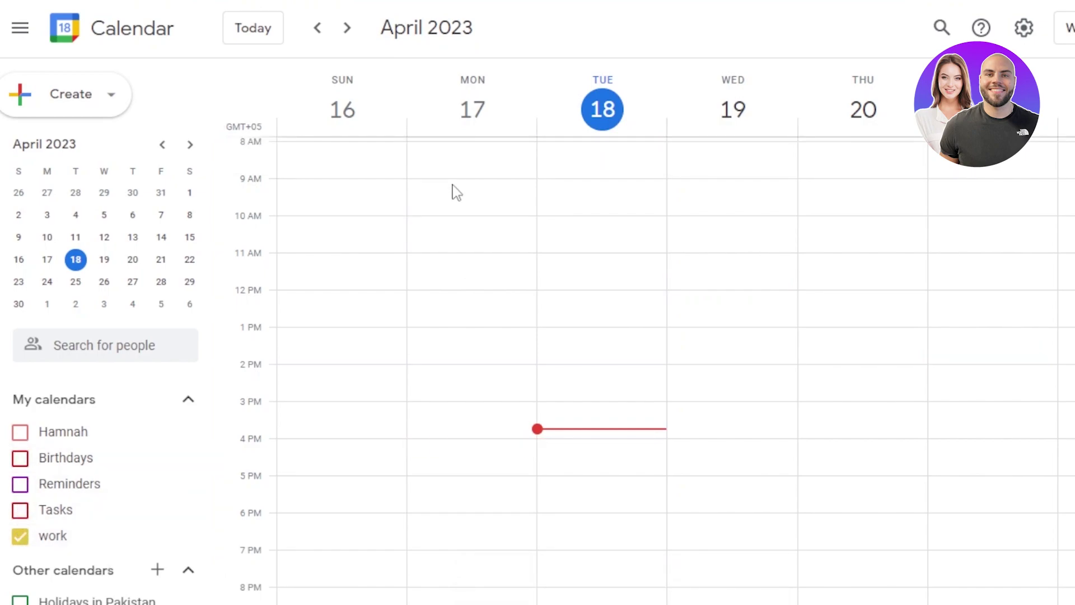
click(22, 537)
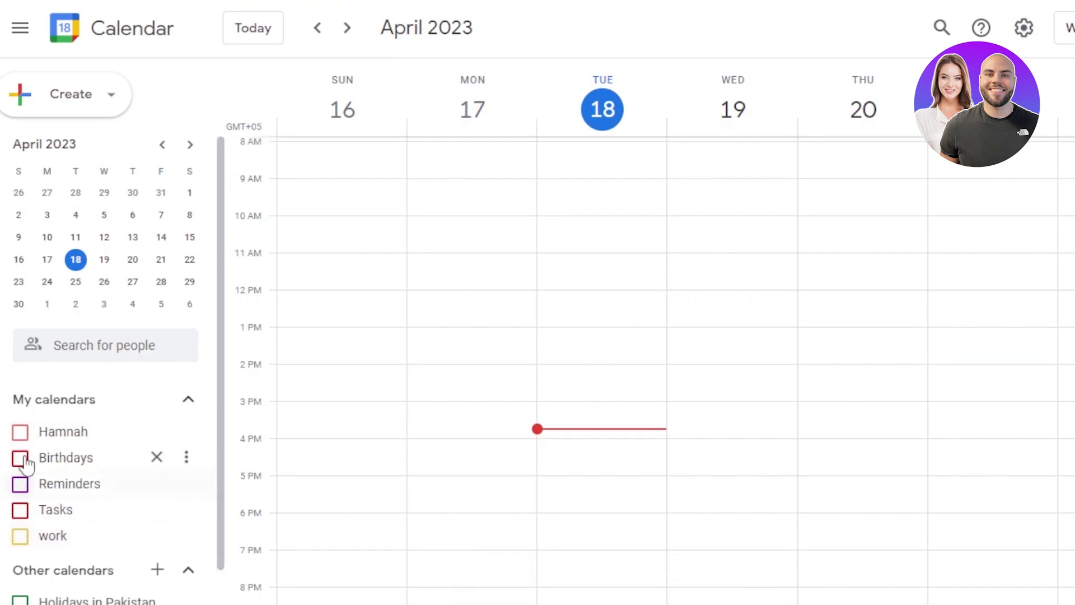
click(21, 434)
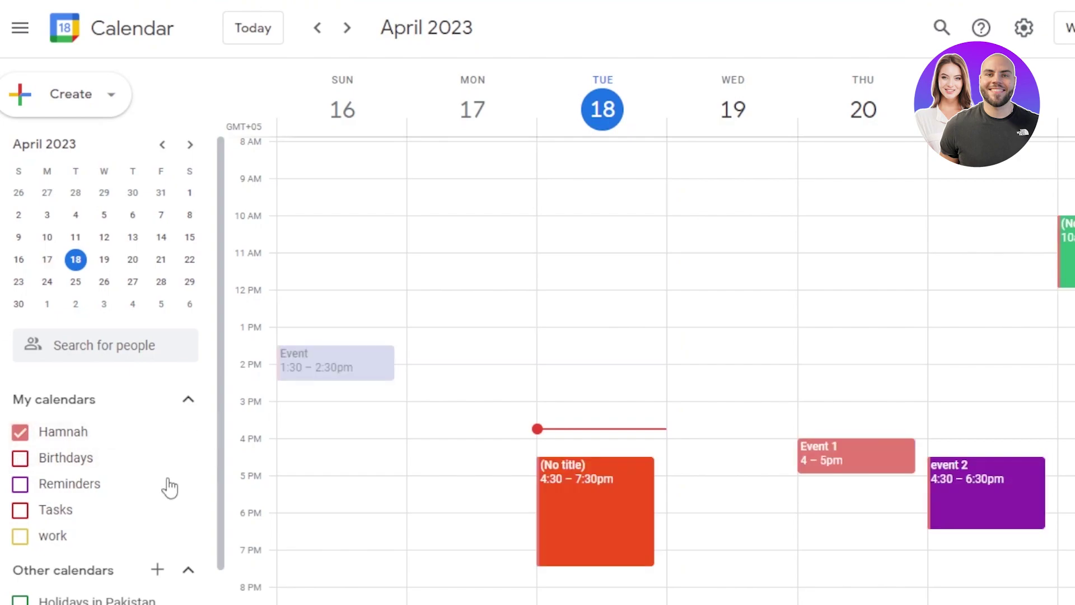
drag(224, 272, 224, 314)
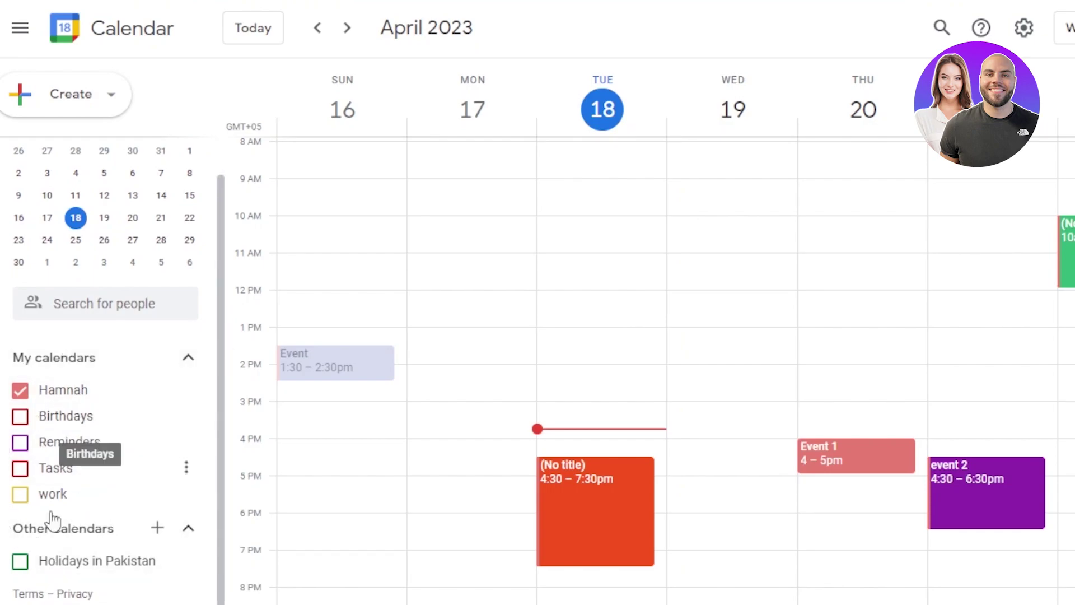
drag(219, 360, 230, 425)
drag(222, 199, 218, 151)
Start a new event titled "new" and expand its date and time options.
click(112, 98)
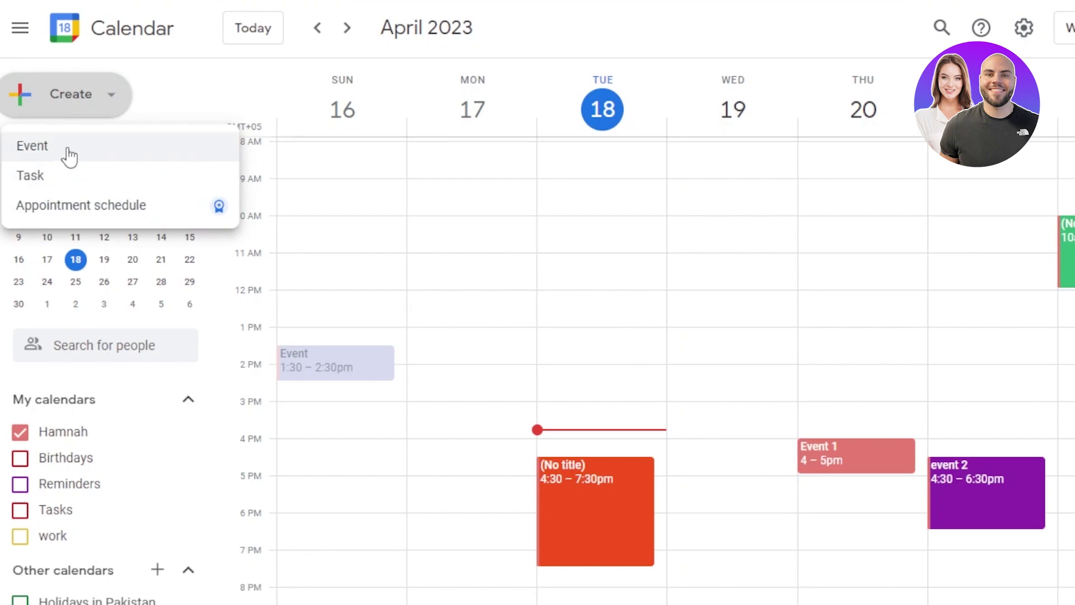
click(70, 157)
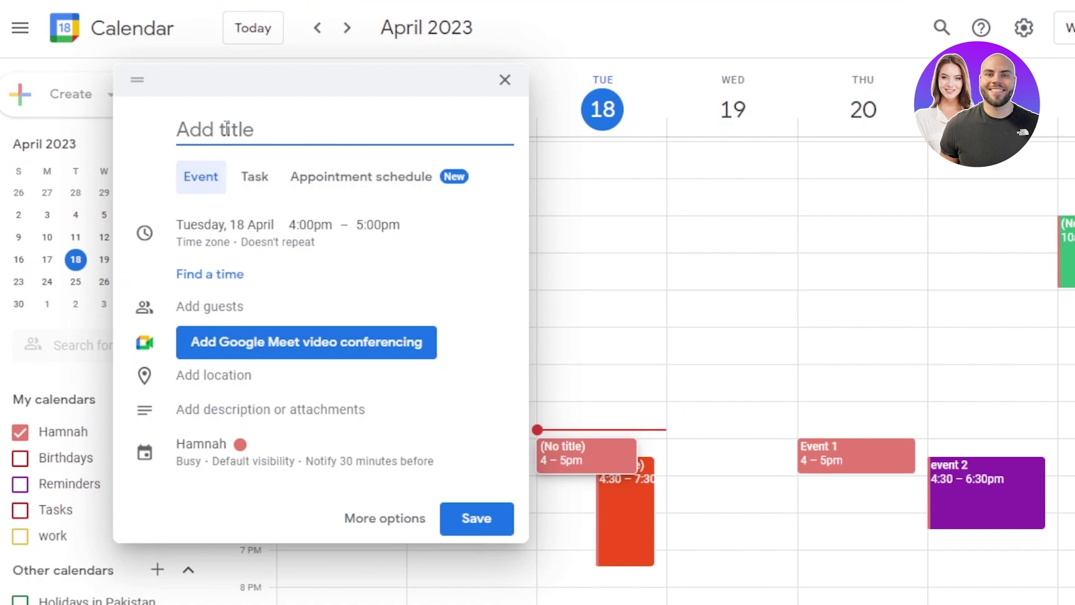
text(e)
key(BackSpace)
text(new)
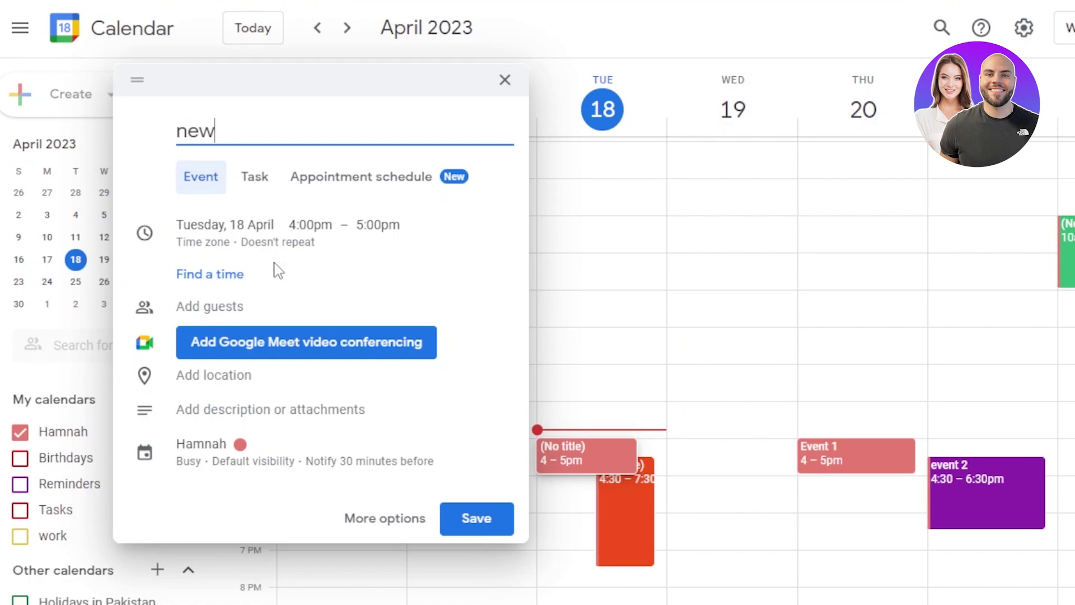
click(245, 243)
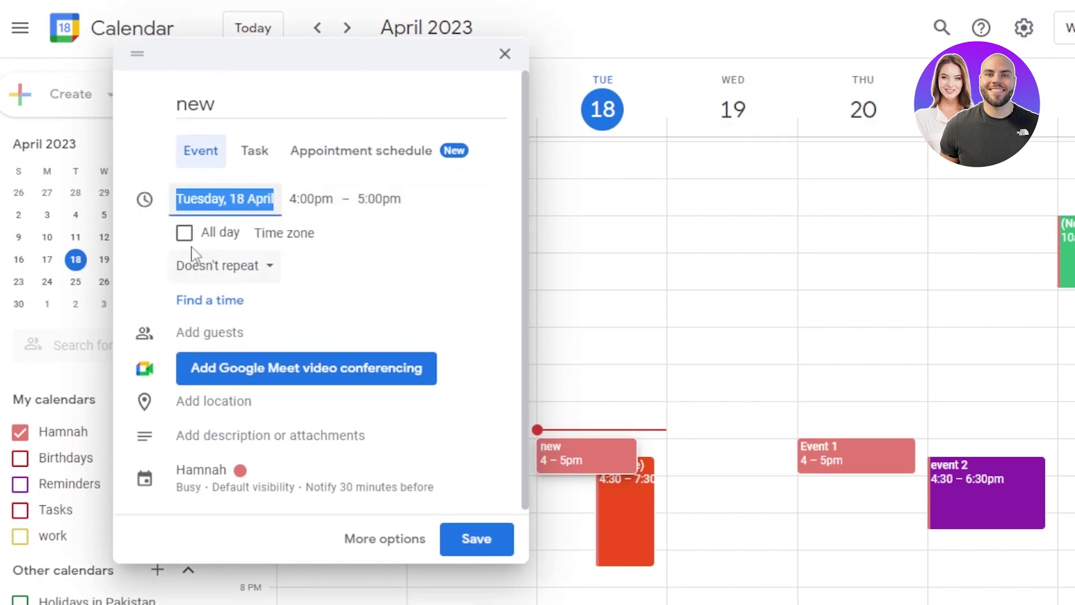
click(225, 270)
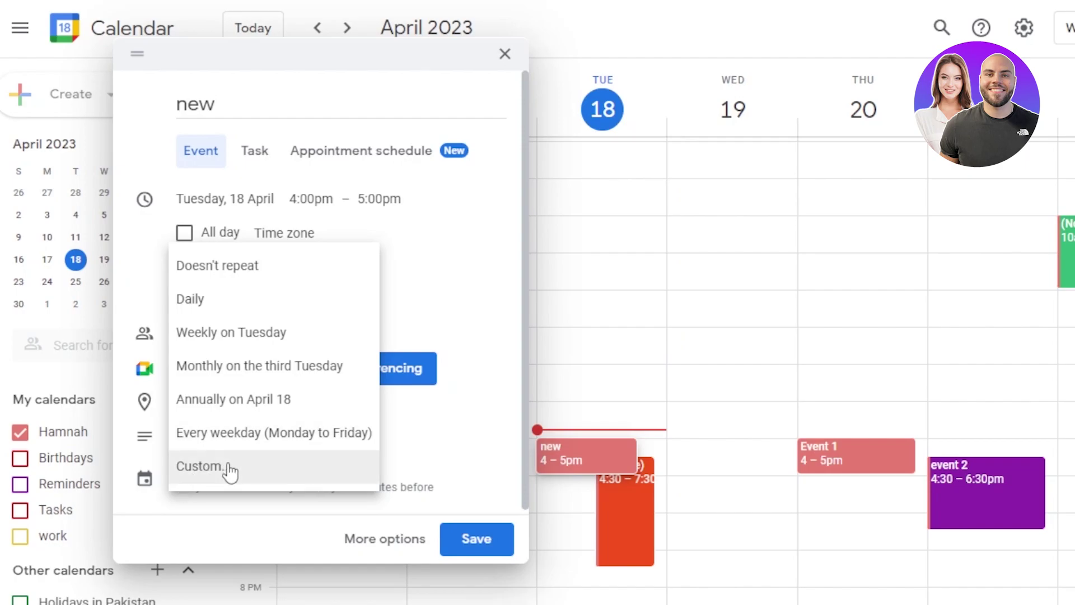
key(Return)
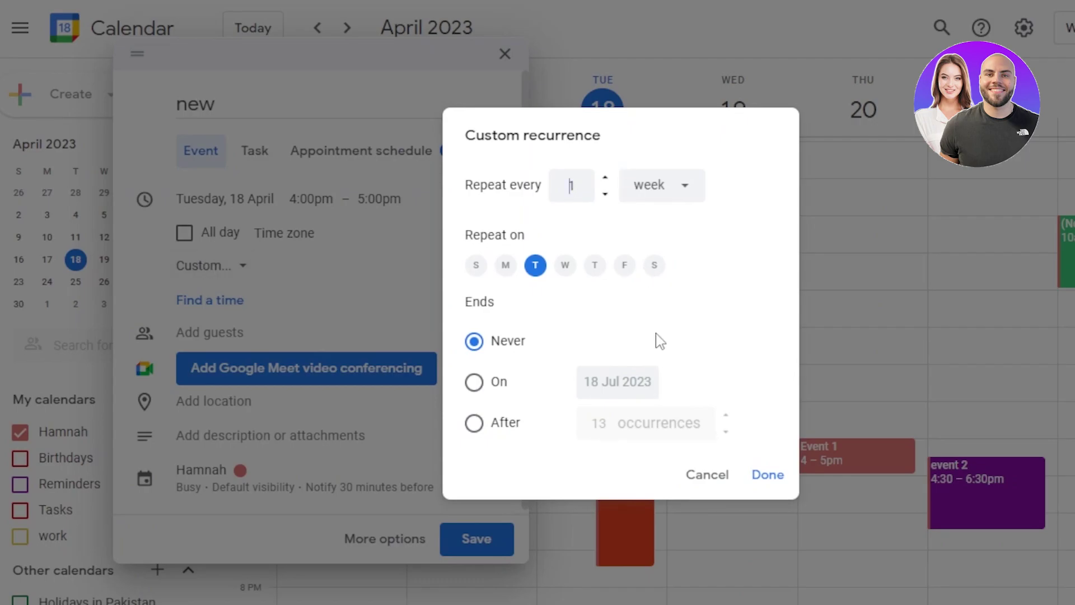
click(395, 261)
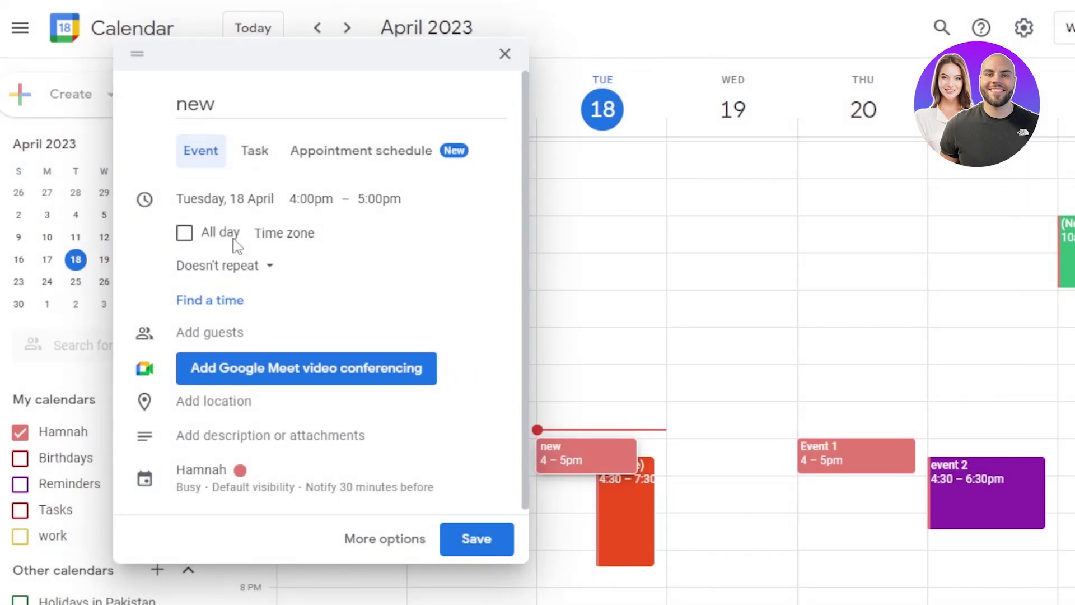
Set the event "new" to repeat daily.
click(225, 275)
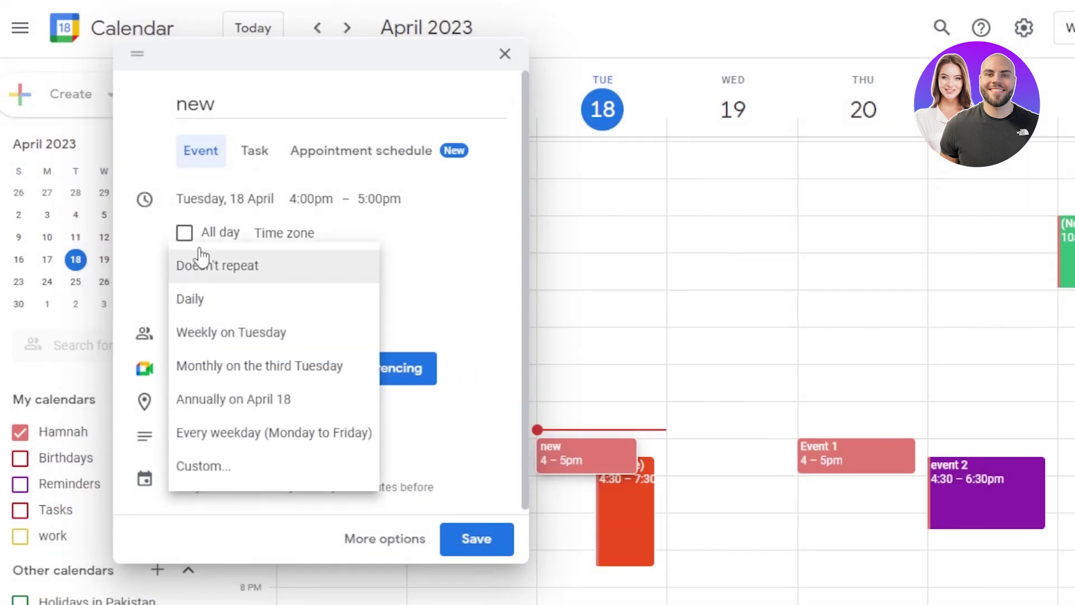
click(194, 302)
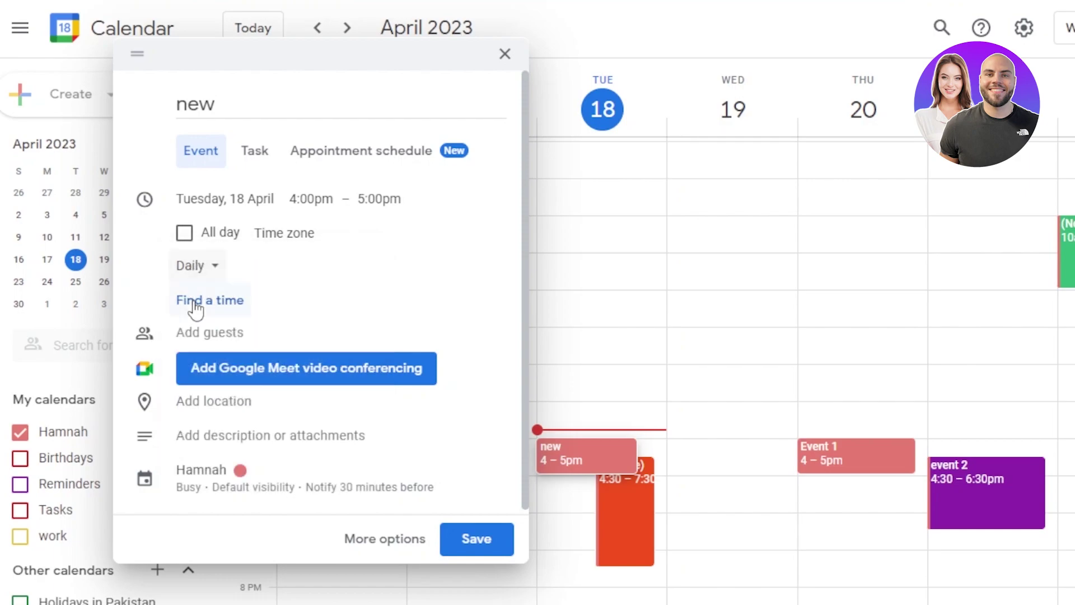
click(264, 200)
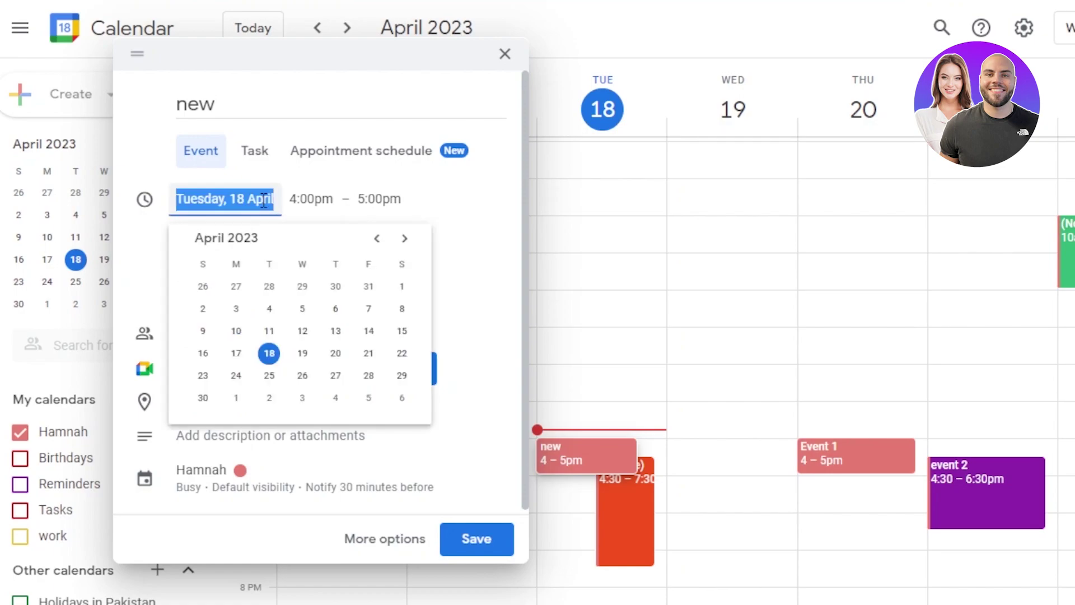
click(483, 226)
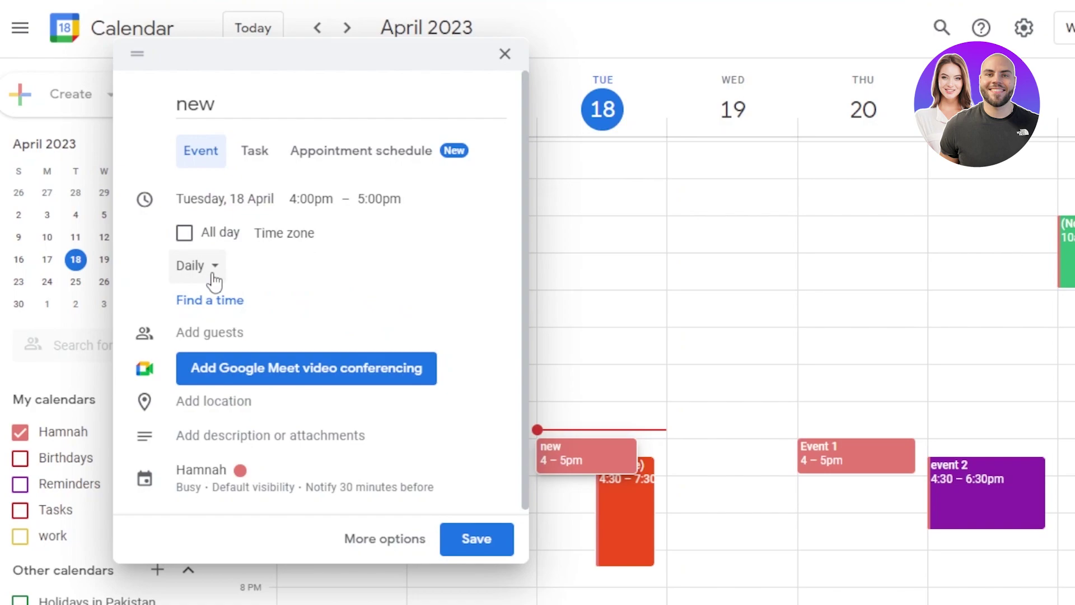
Add Google Meet video conferencing to the event "new".
click(207, 380)
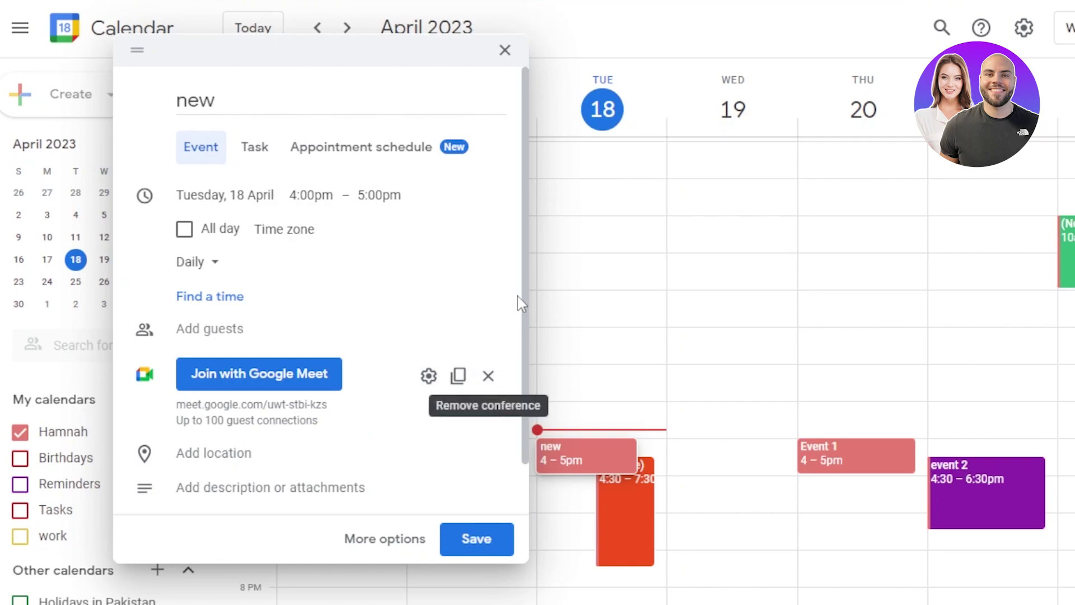
drag(524, 285, 529, 366)
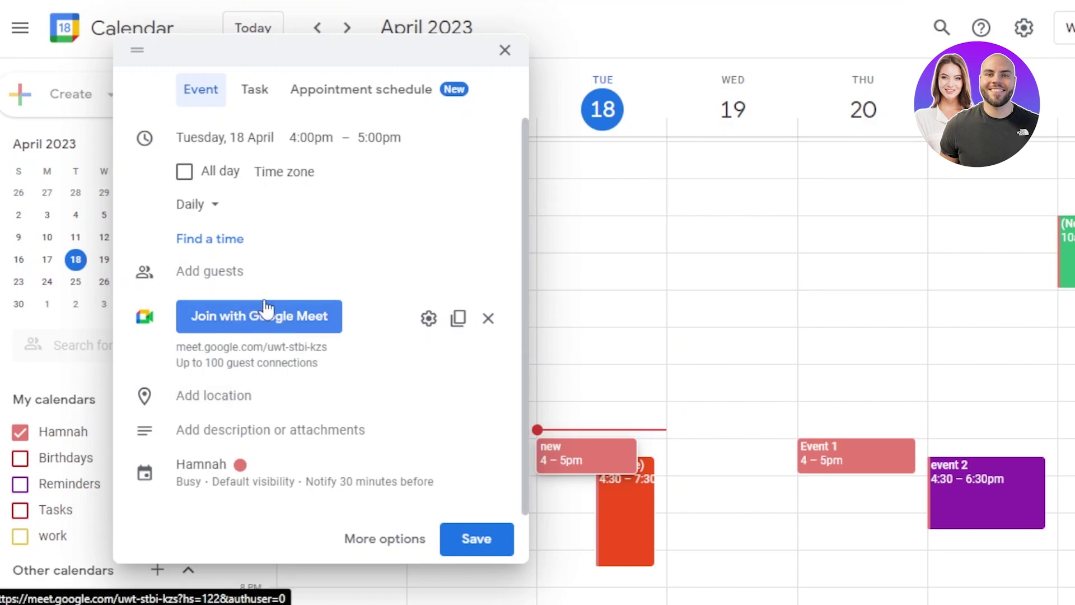
click(211, 398)
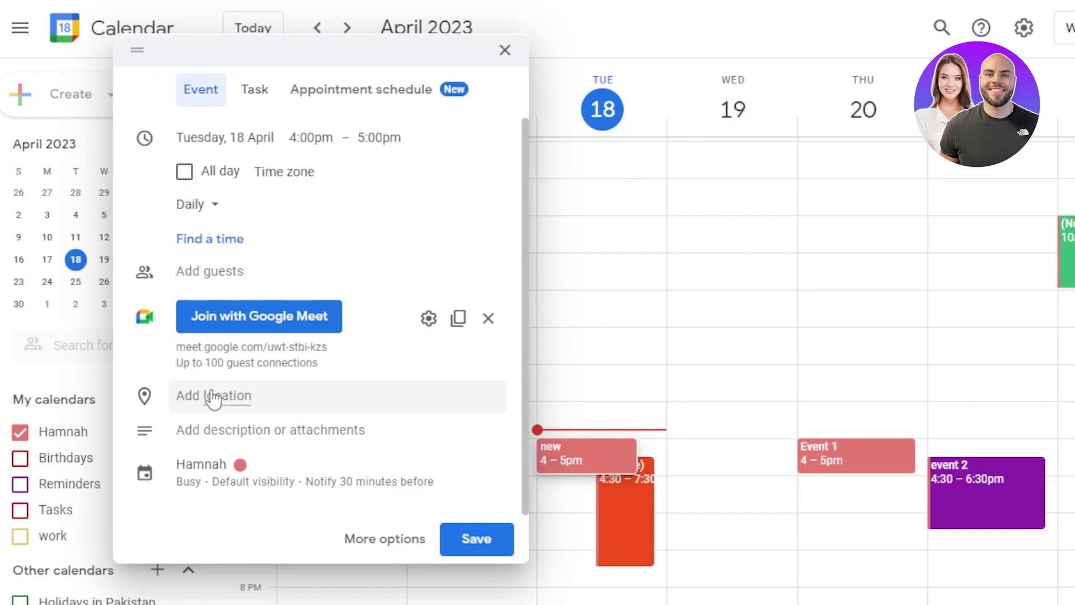
Expand the calendar and visibility options of the event "new" and change its colour to light blue.
click(241, 476)
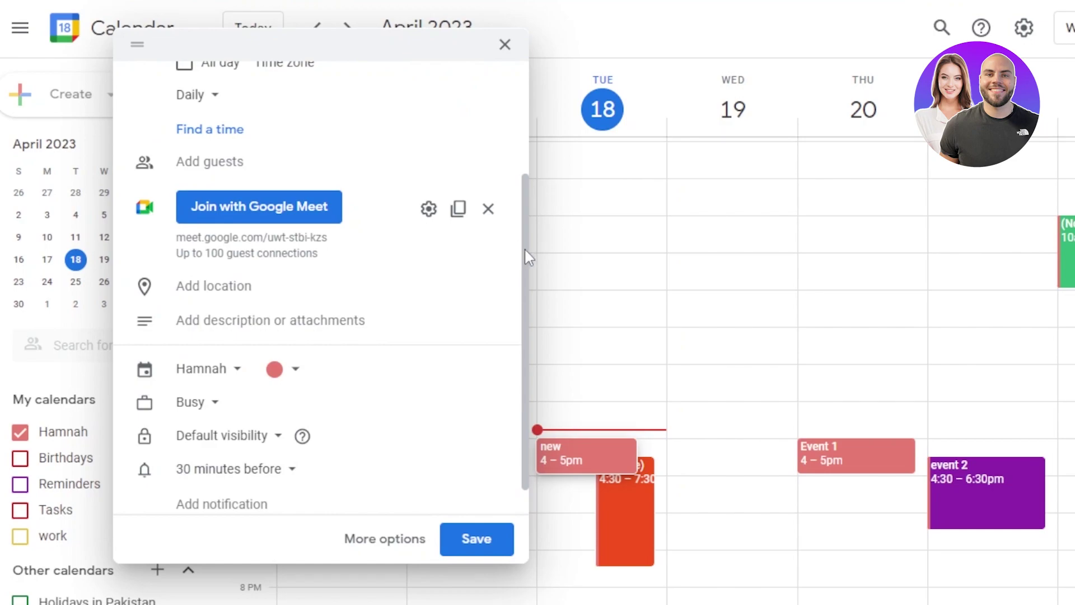
scroll(524, 248, down, 1)
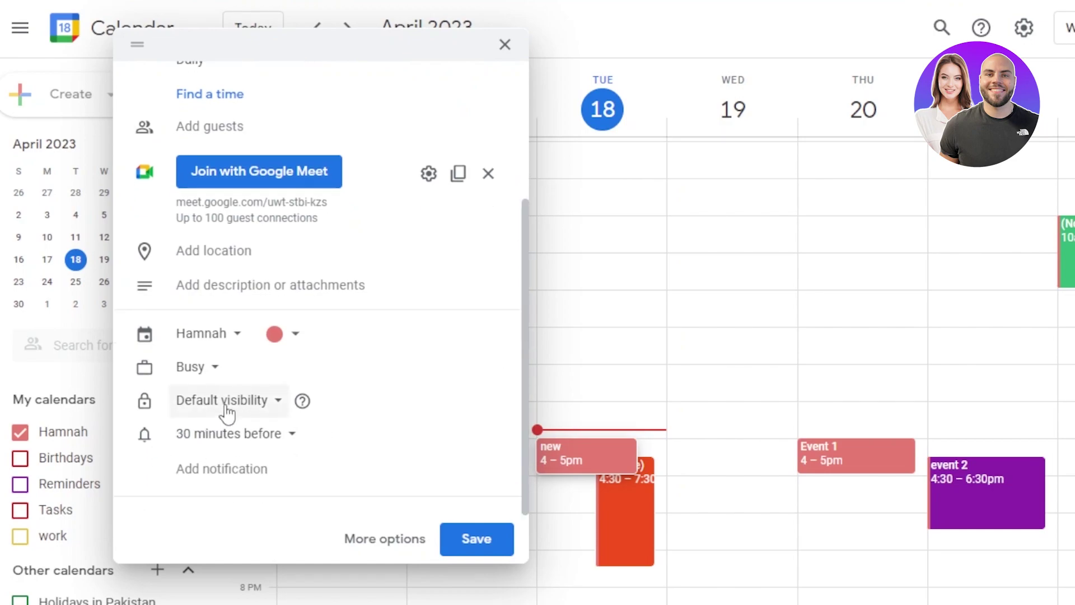
click(250, 406)
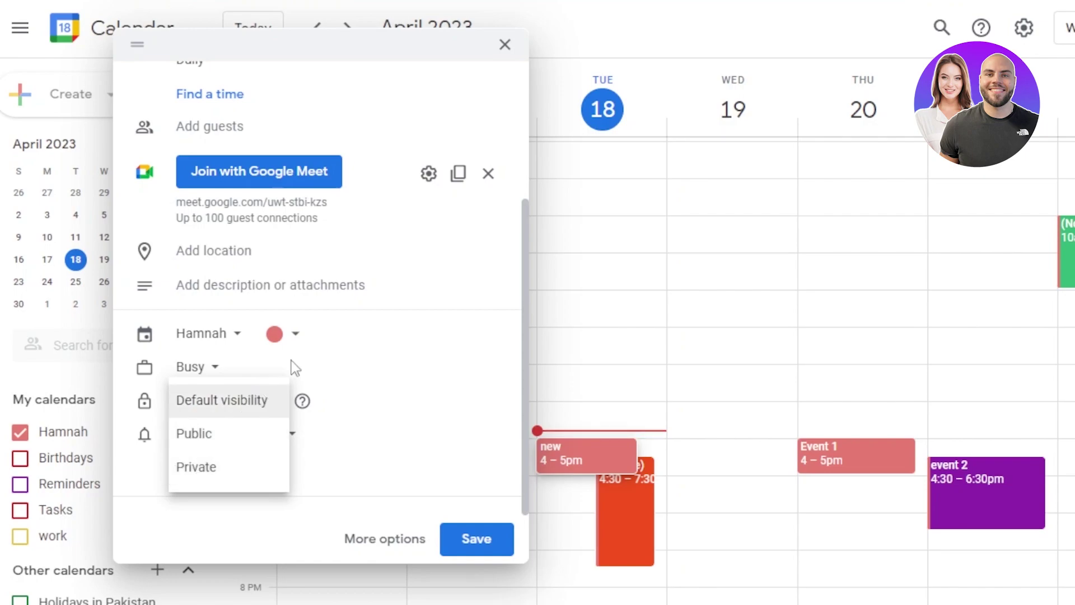
click(314, 343)
click(294, 336)
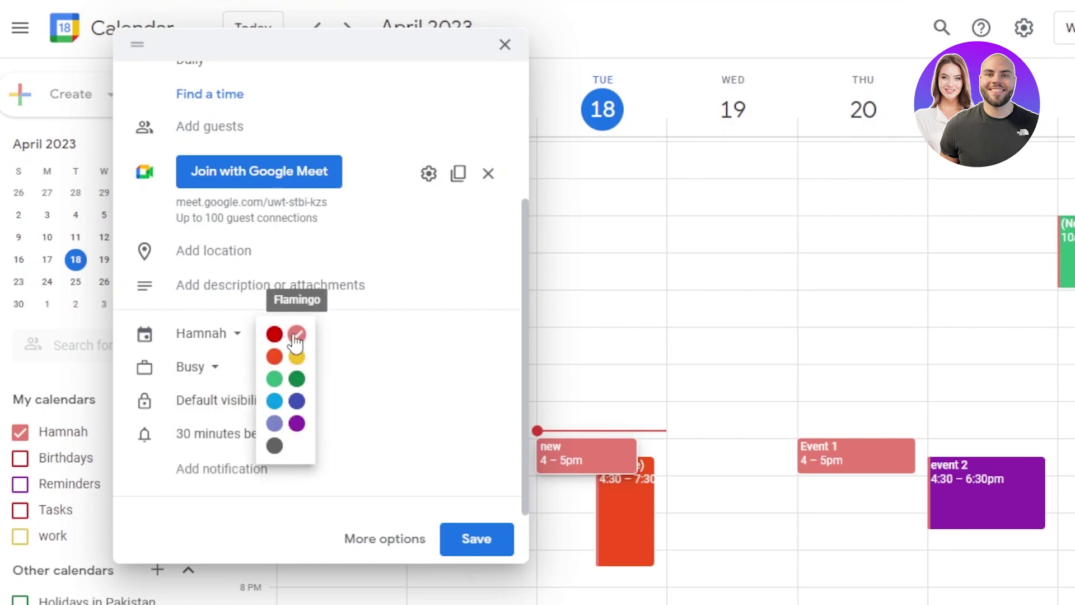
click(275, 401)
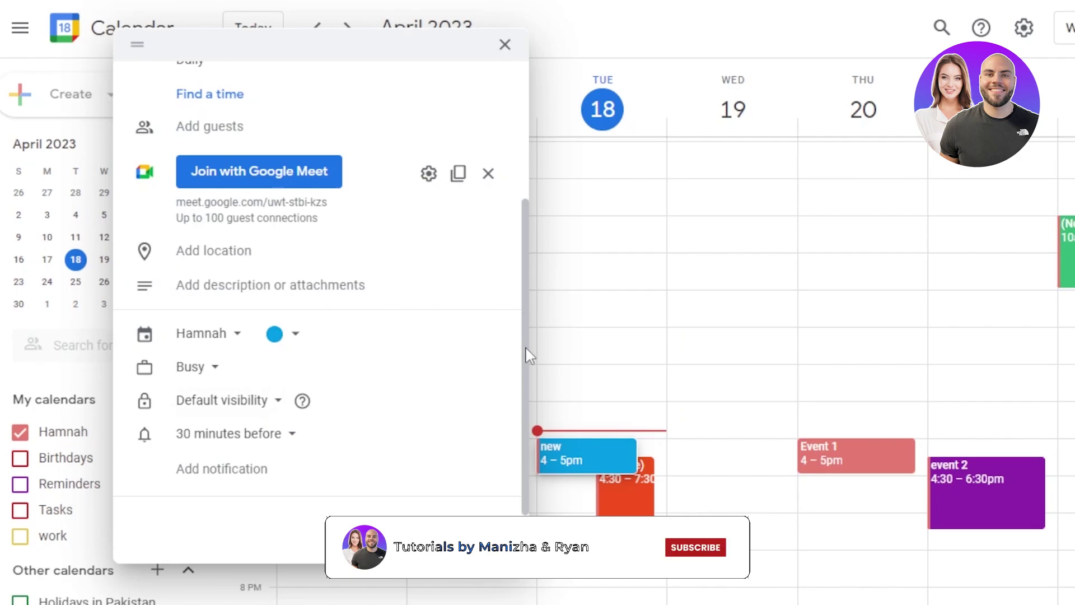
Set the start time of the event "new" to 8:15pm.
scroll(486, 340, up, 4)
click(334, 195)
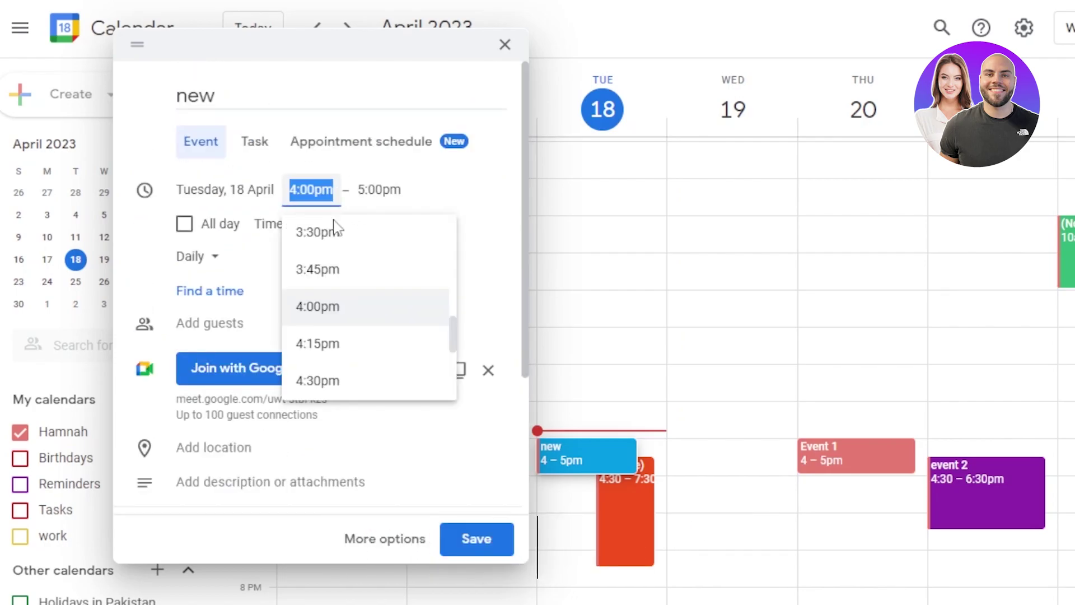
drag(453, 336, 456, 363)
scroll(340, 250, down, 3)
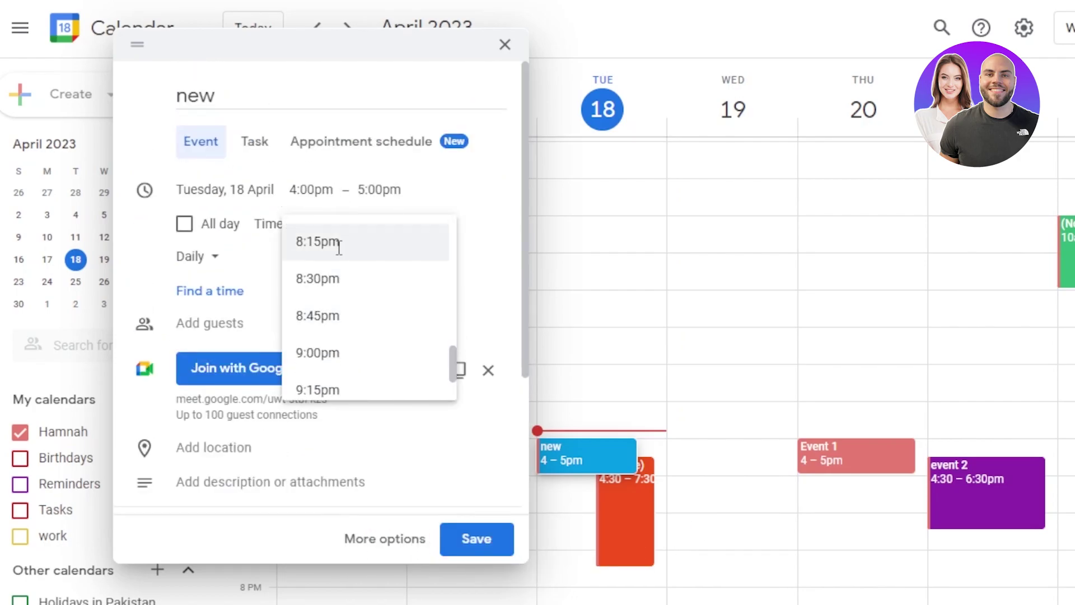
click(327, 245)
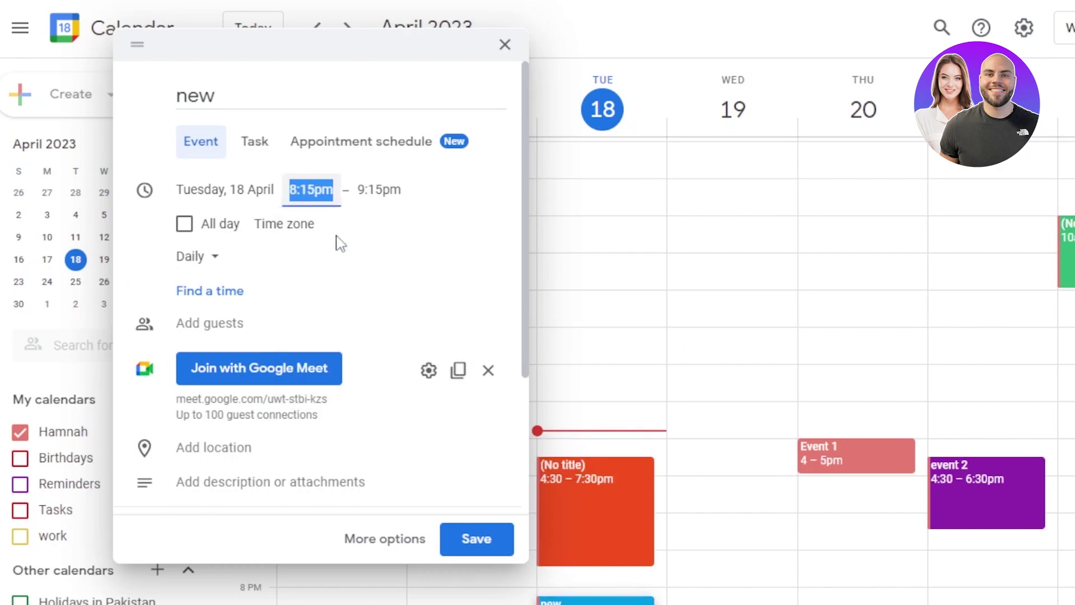
Set the end time of the event "new" to 9:00pm (45 mins) and save the event.
click(371, 189)
scroll(425, 308, up, 1)
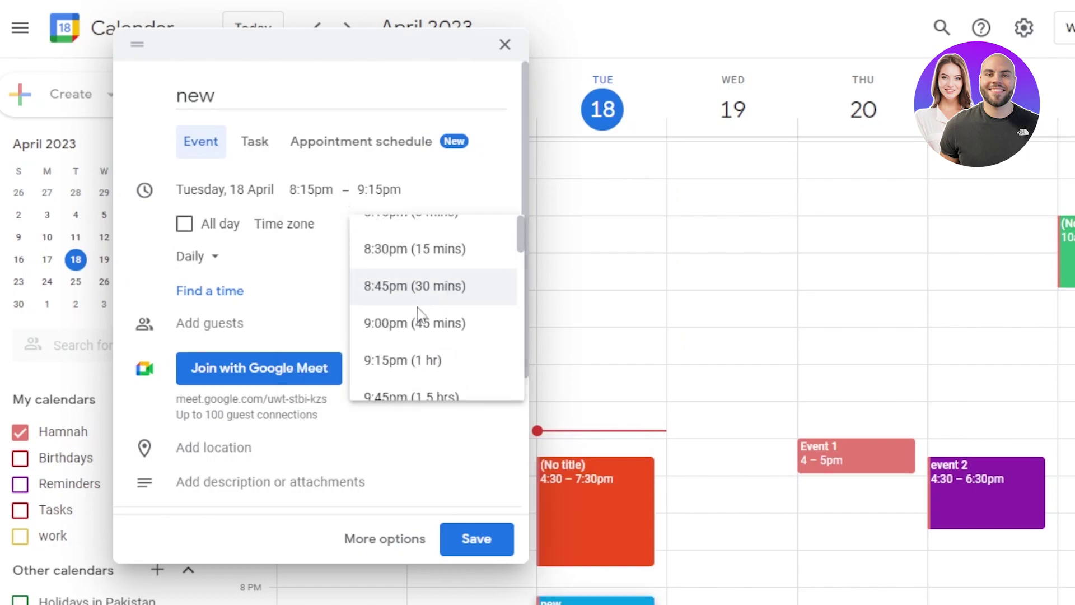
click(403, 338)
click(483, 539)
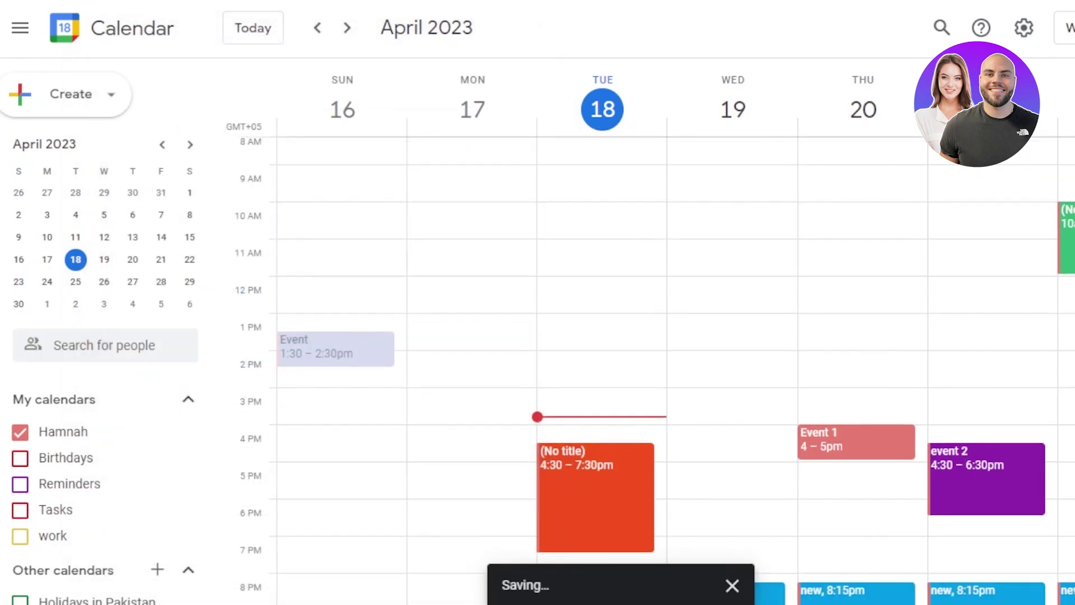
scroll(672, 364, down, 2)
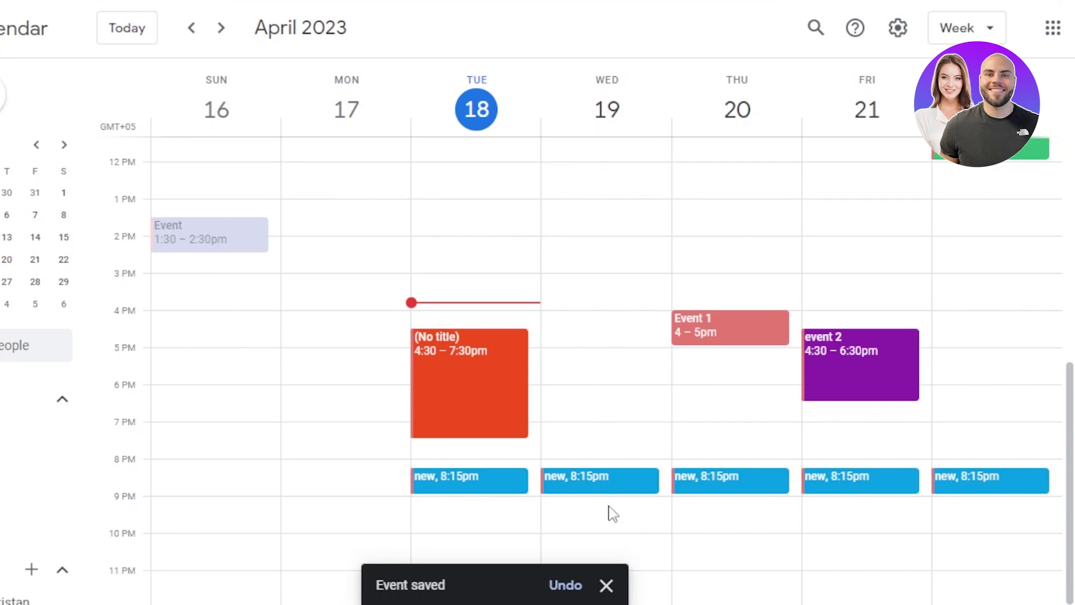
click(606, 585)
click(602, 587)
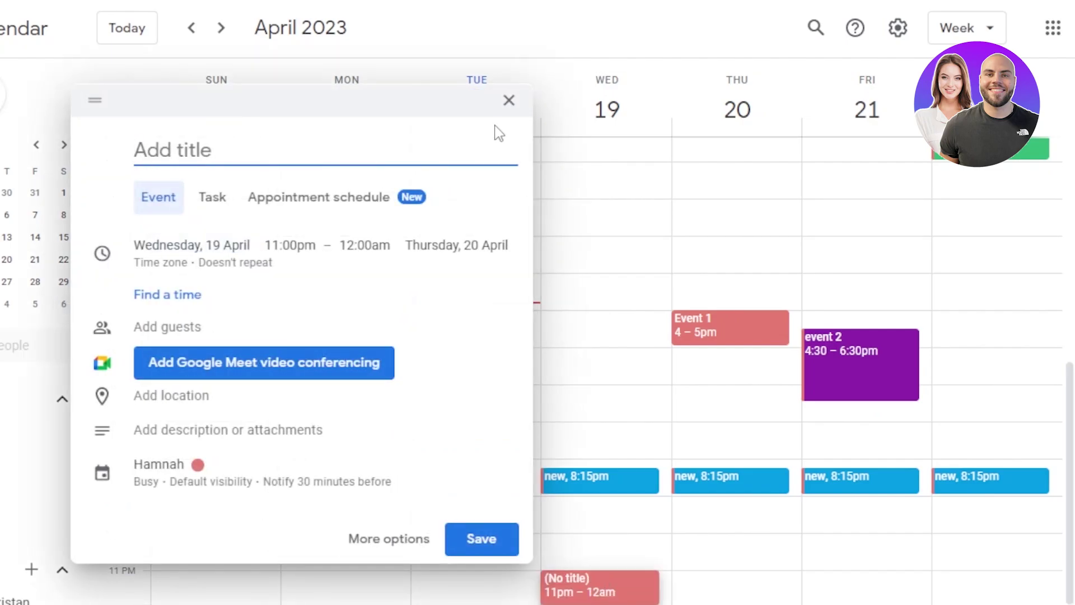
click(508, 100)
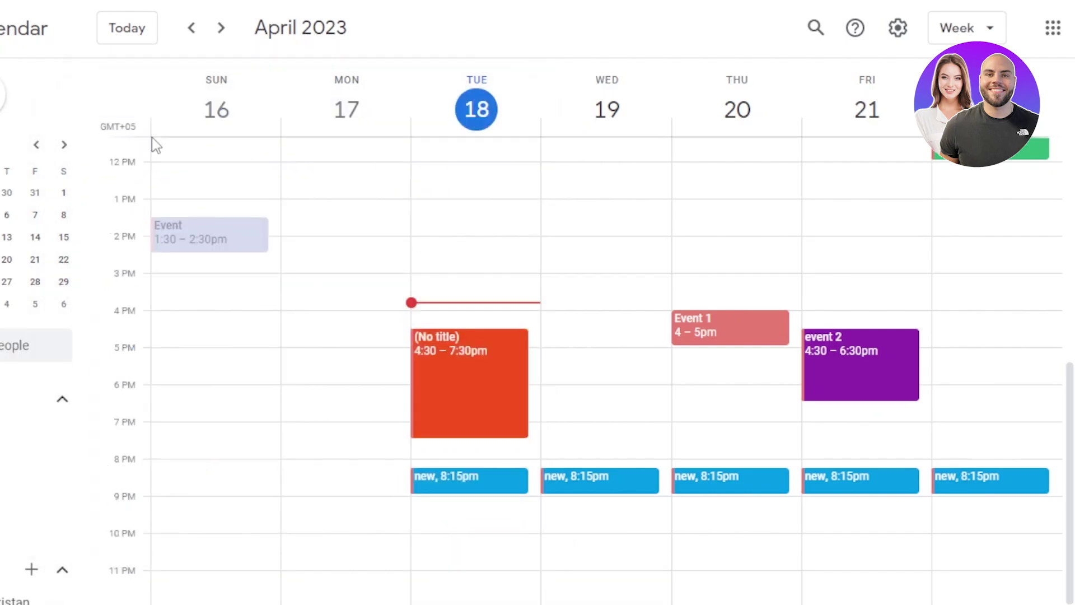
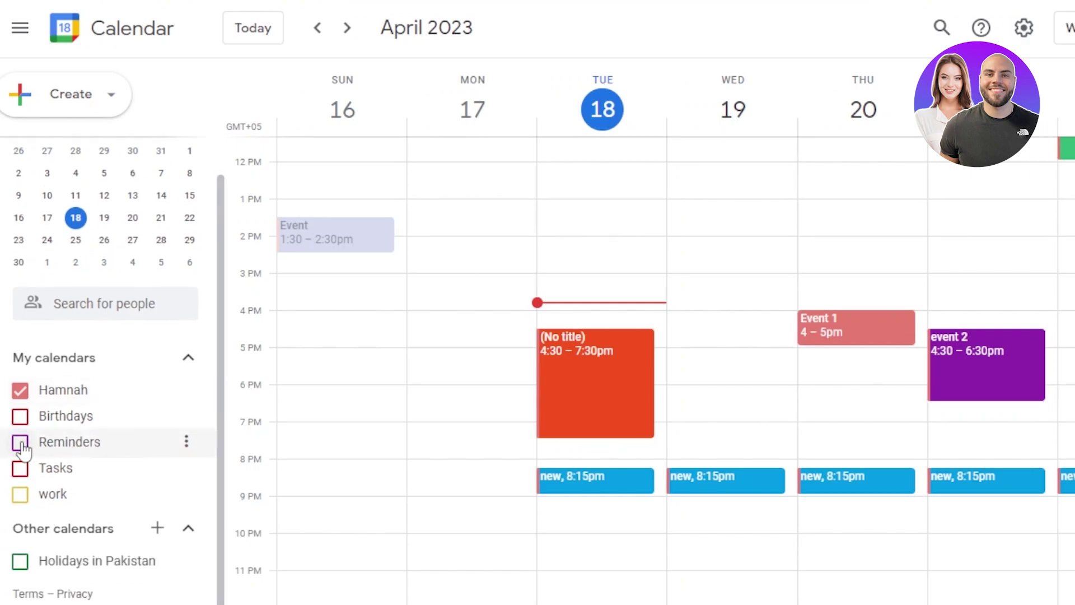
Show the Reminders calendar and view the list of reminders for Tuesday, 18 April.
click(20, 443)
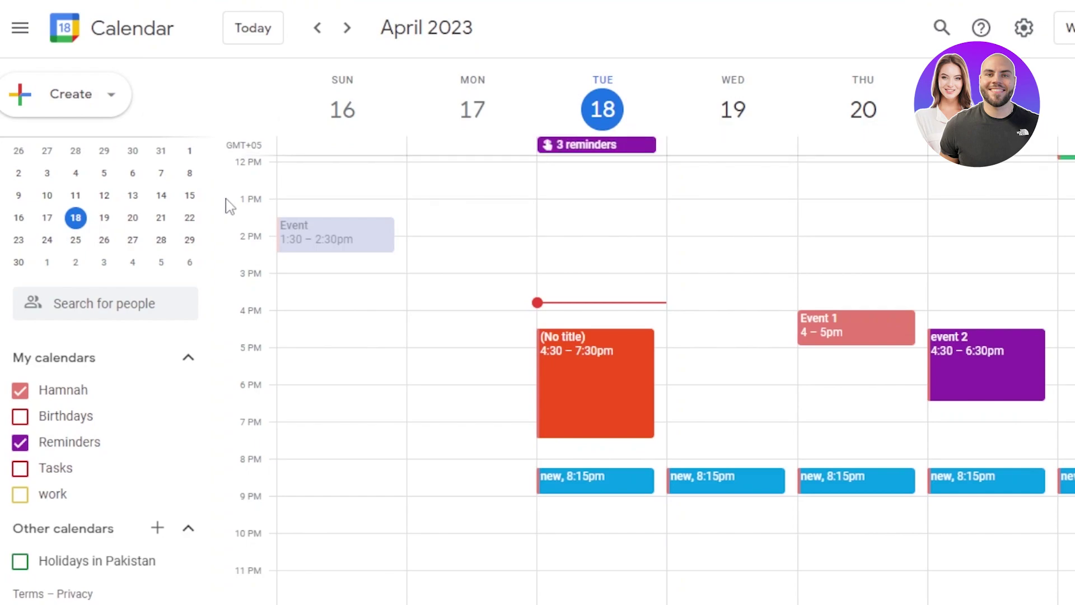
drag(222, 237, 220, 178)
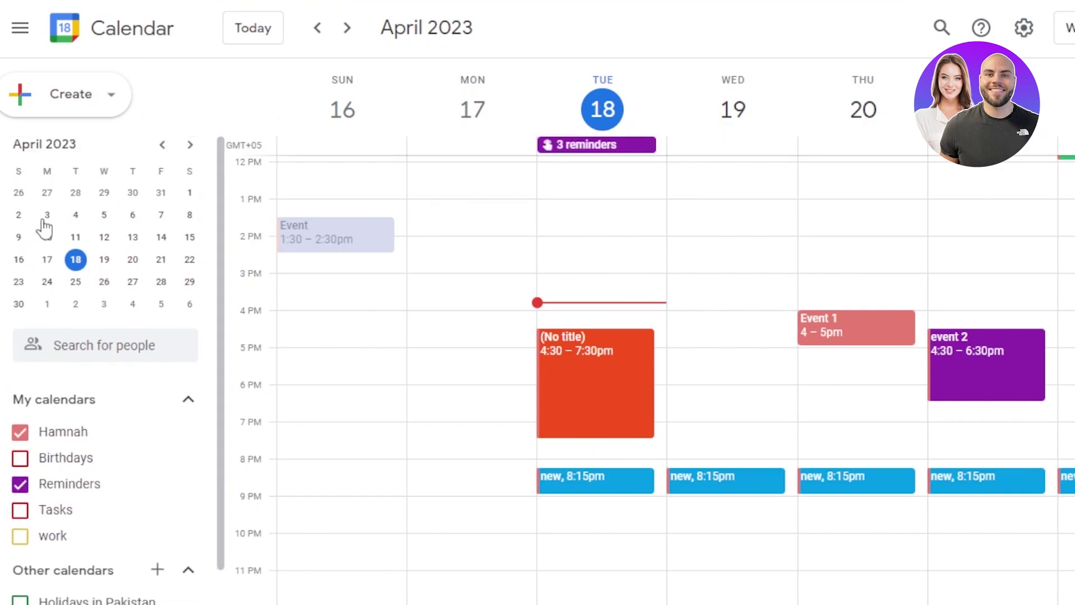
click(598, 146)
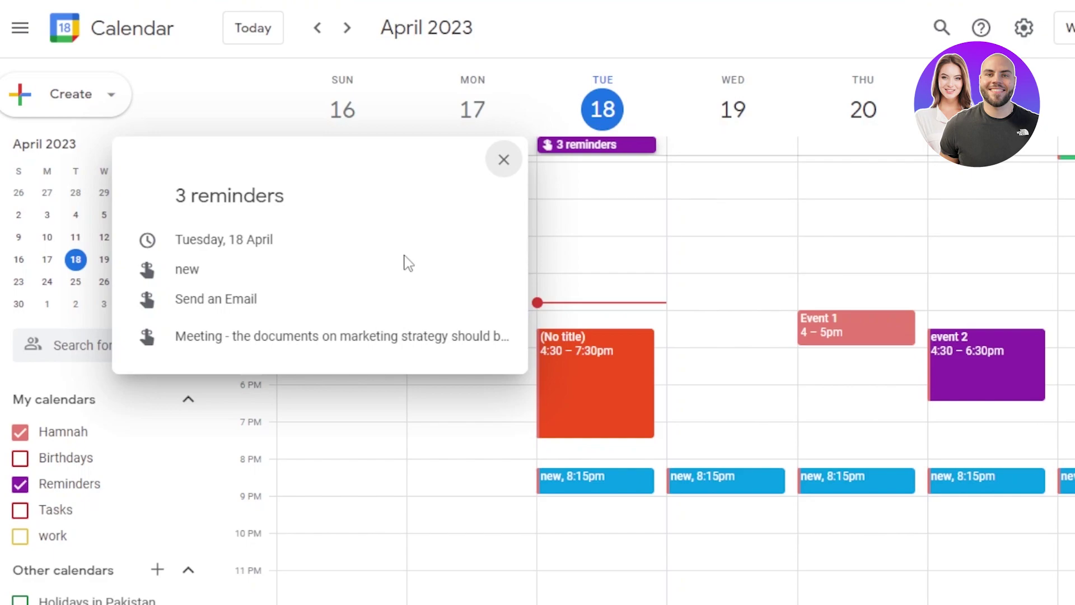
mouse_move(303, 263)
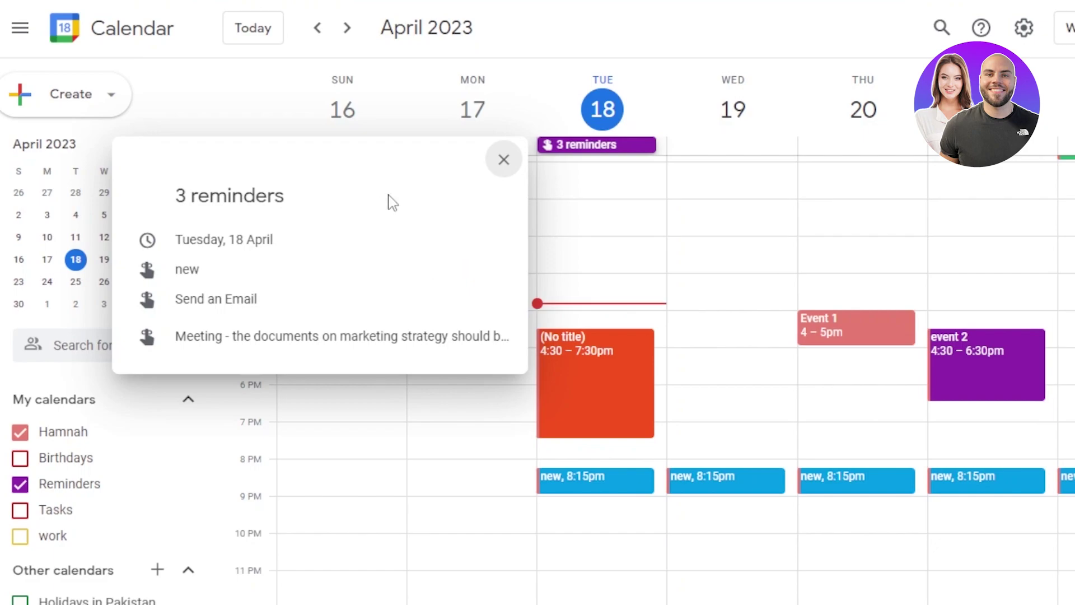
mouse_move(222, 276)
click(503, 168)
Examine the details and editing page of the untitled 4:30 – 7:30pm event on Tuesday, 18 April, and close it without changes.
click(588, 378)
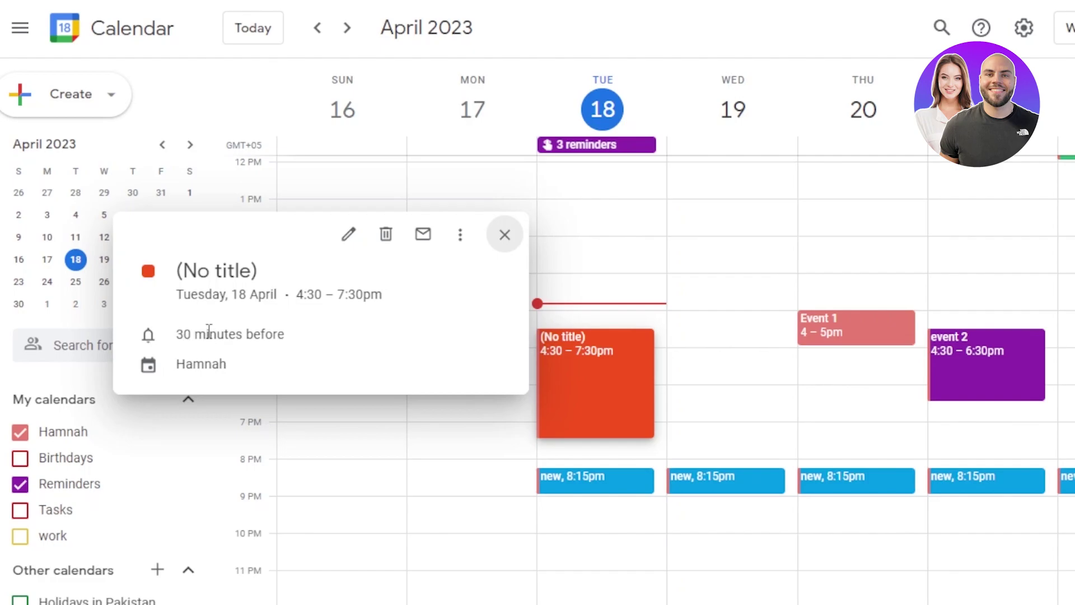
click(348, 234)
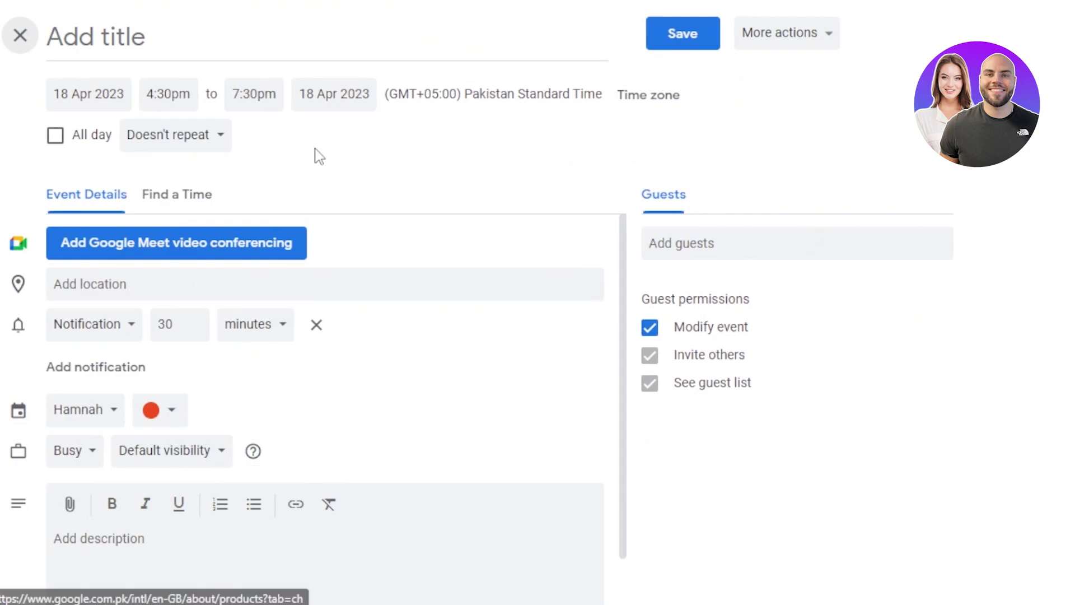
click(29, 47)
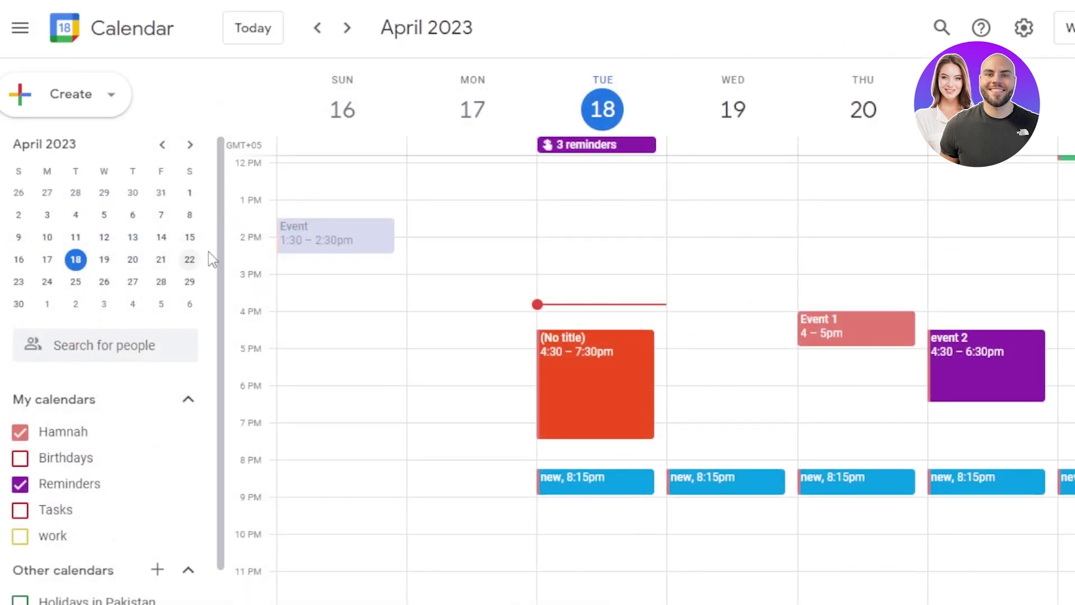
scroll(224, 384, down, 2)
scroll(223, 386, up, 2)
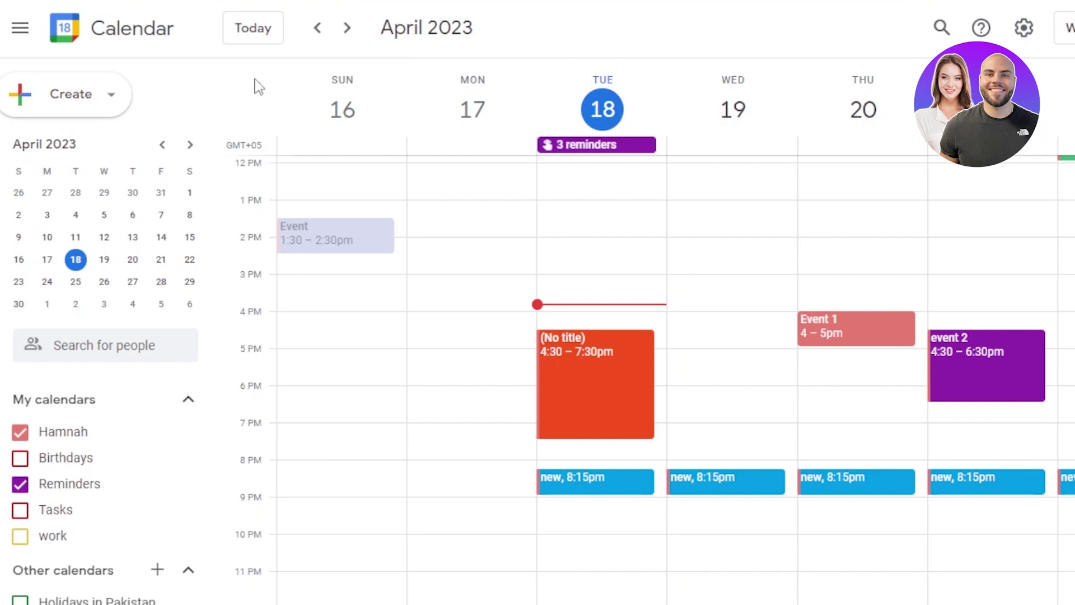
scroll(359, 291, up, 2)
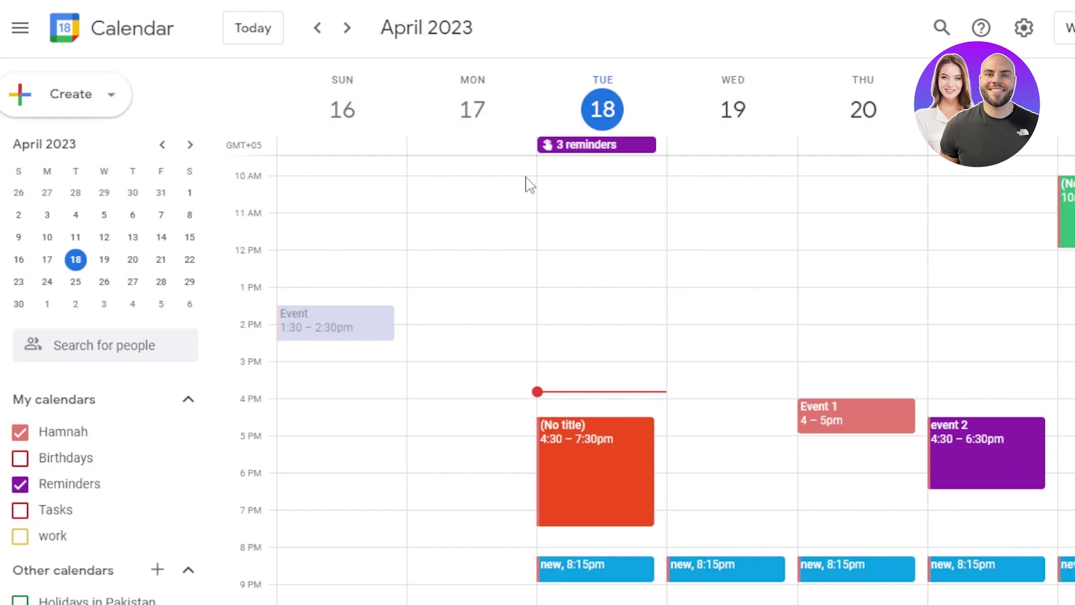
Open the calendar settings and turn on Show world clock.
click(1024, 28)
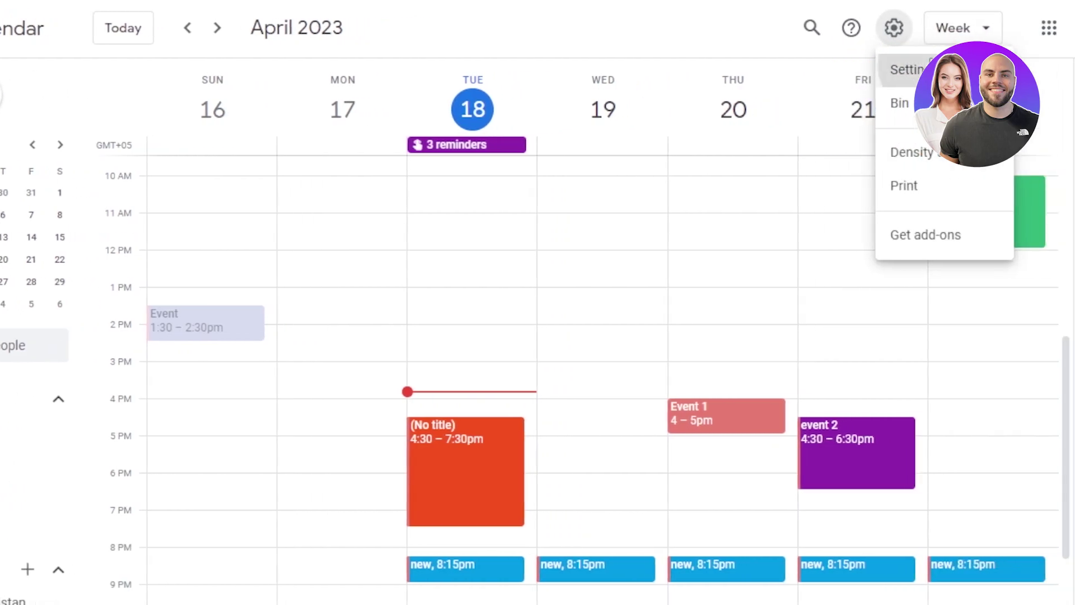
click(918, 70)
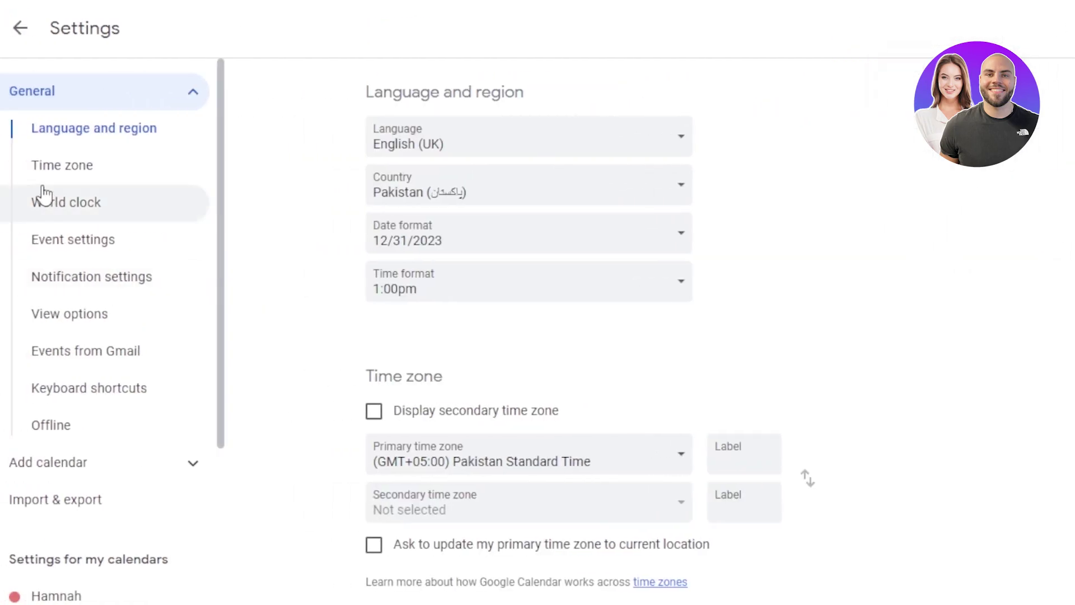
click(97, 204)
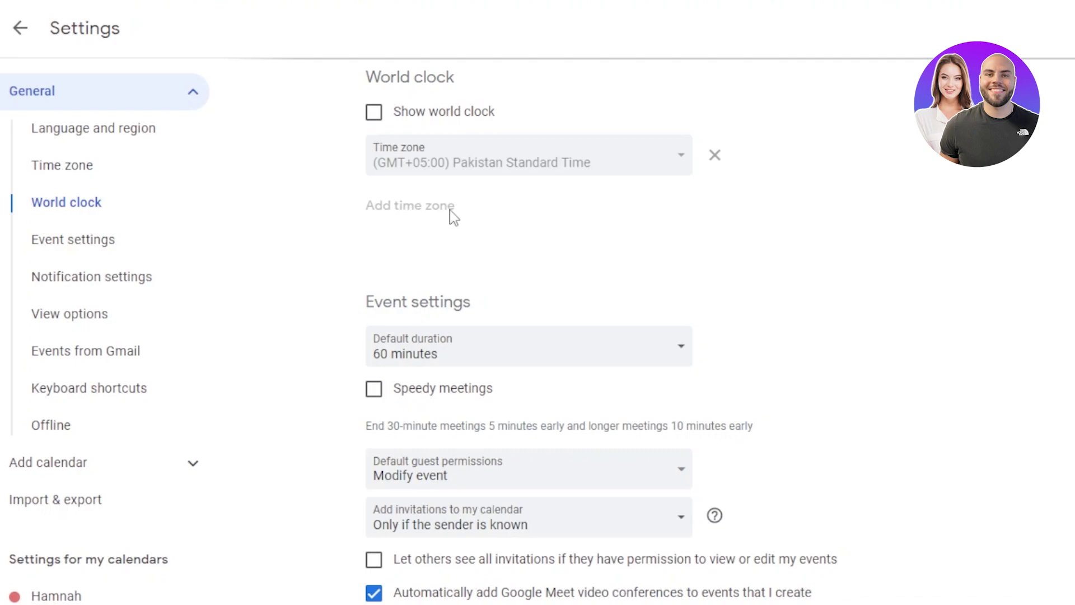
click(374, 114)
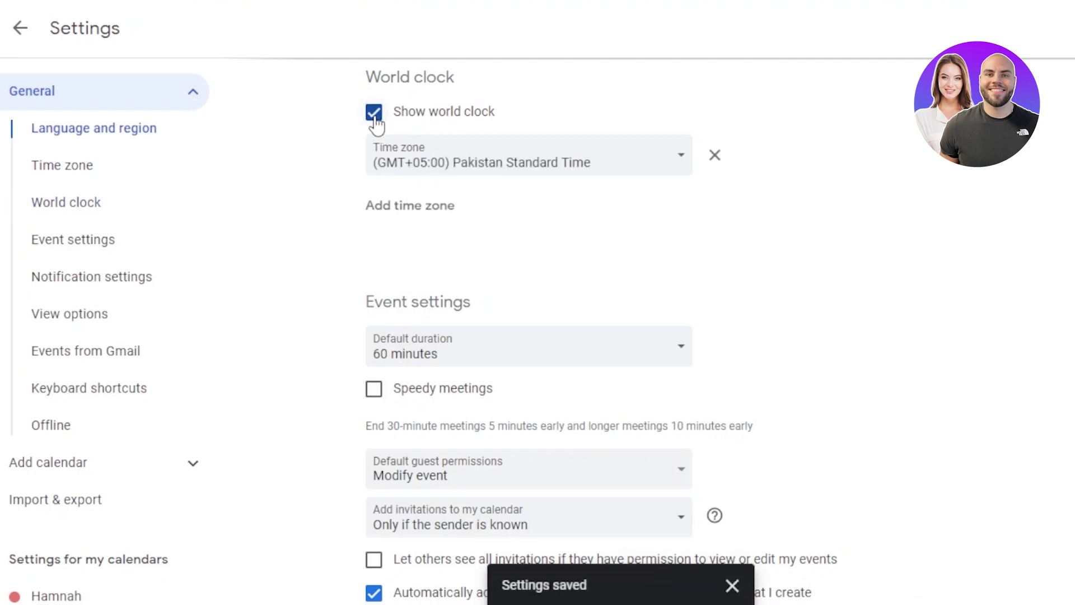
Add a second world clock time zone and set it to (GMT-06:00) Central Time (Mexico).
click(413, 212)
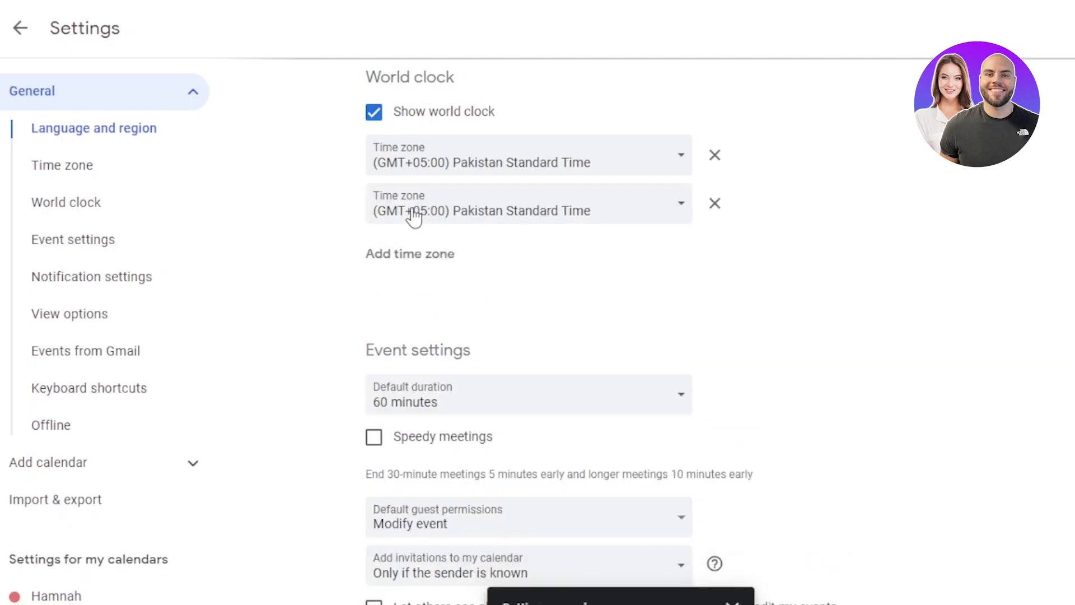
click(685, 209)
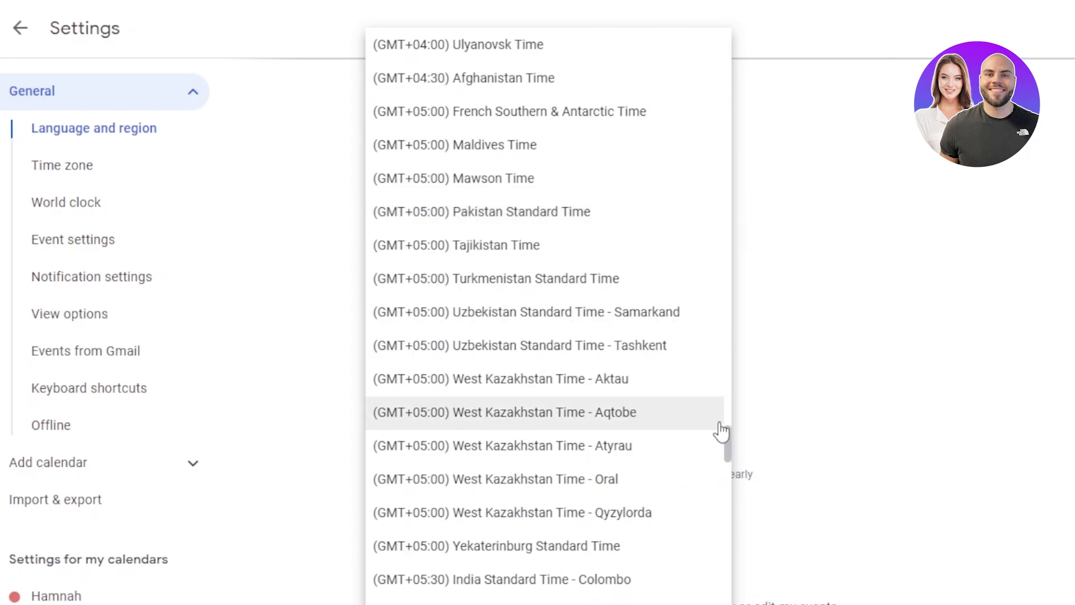
drag(727, 446, 729, 392)
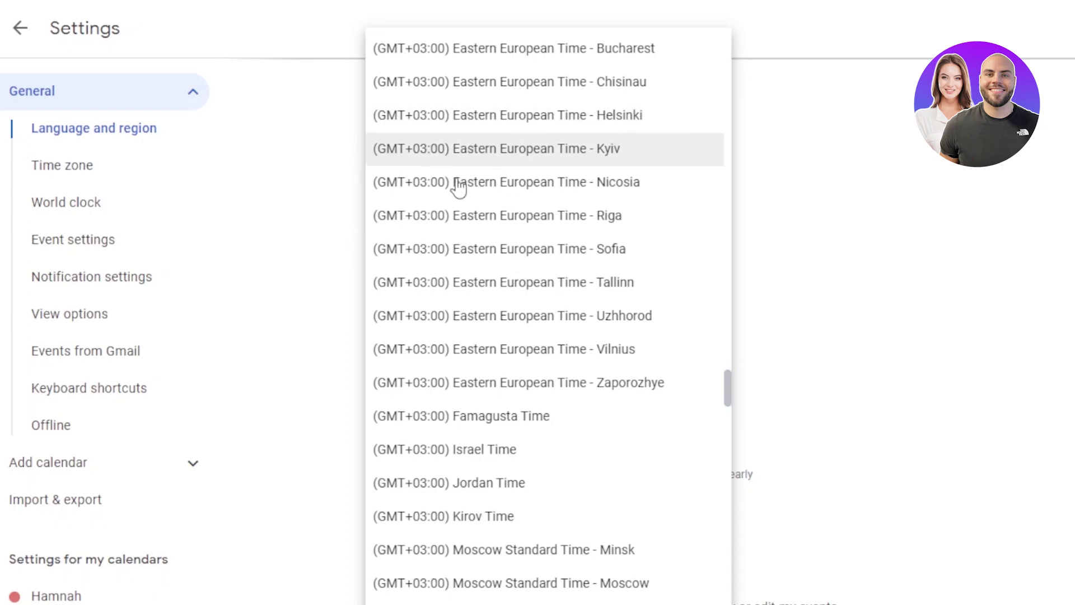
scroll(487, 158, up, 20)
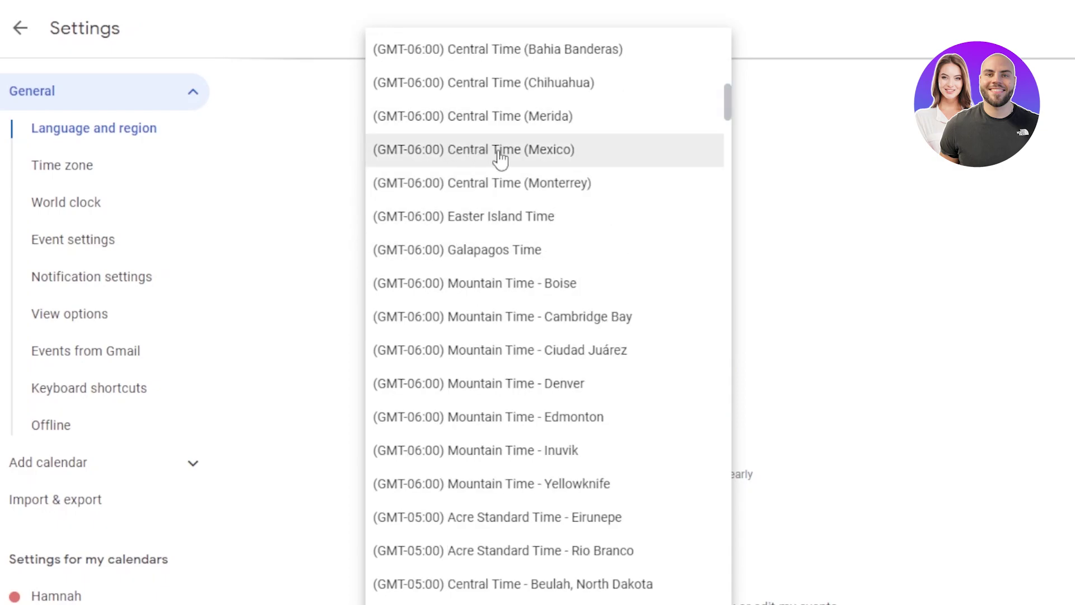
click(500, 158)
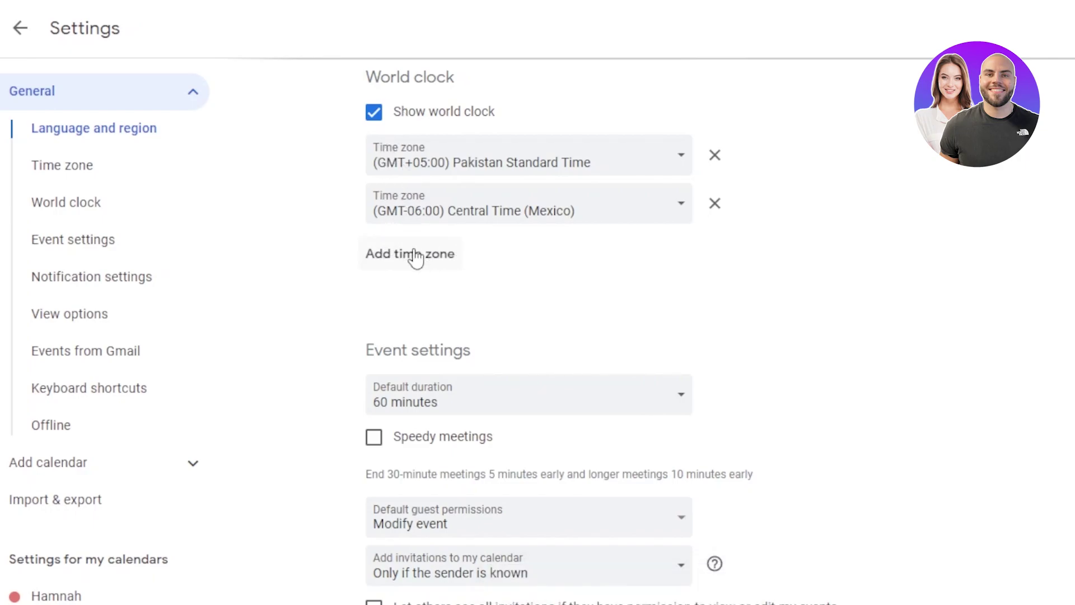
Examine the Events from Gmail settings and the privacy choices for email events, keeping Only me, and go to the View options section.
scroll(392, 263, down, 7)
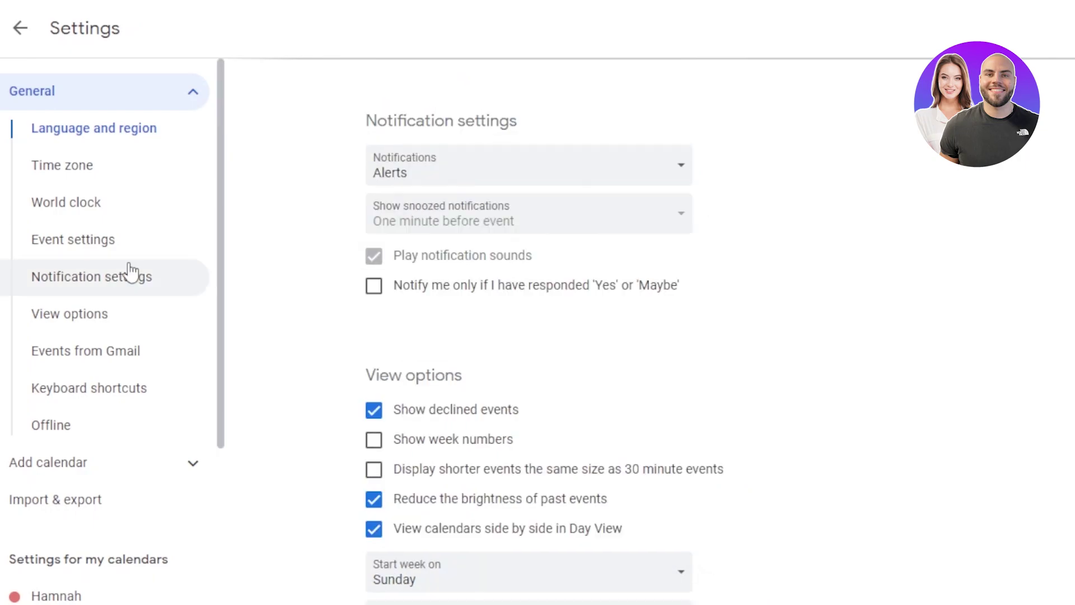
click(100, 354)
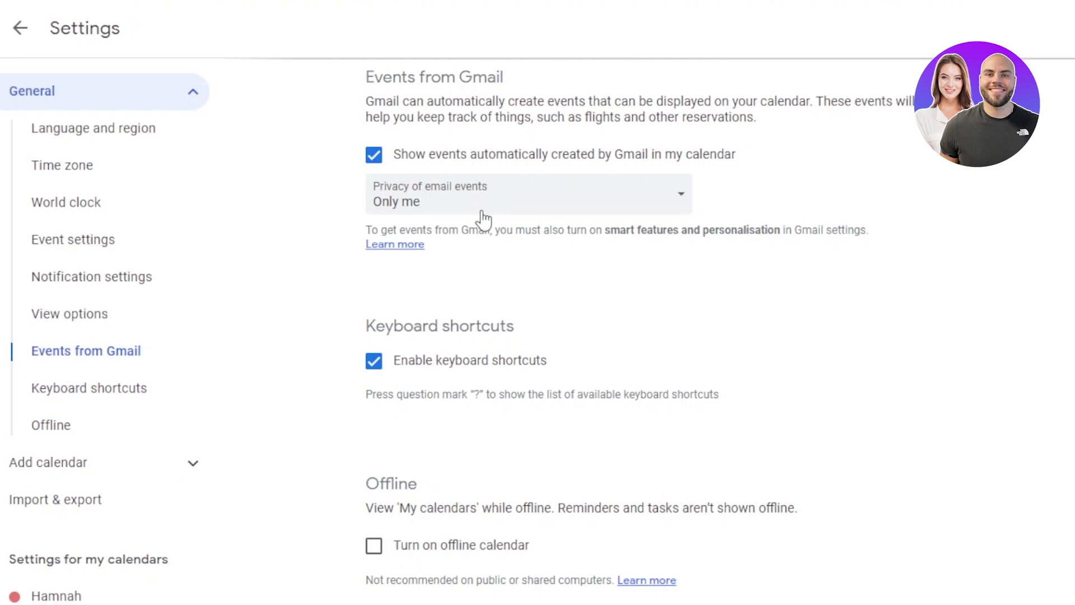
click(531, 196)
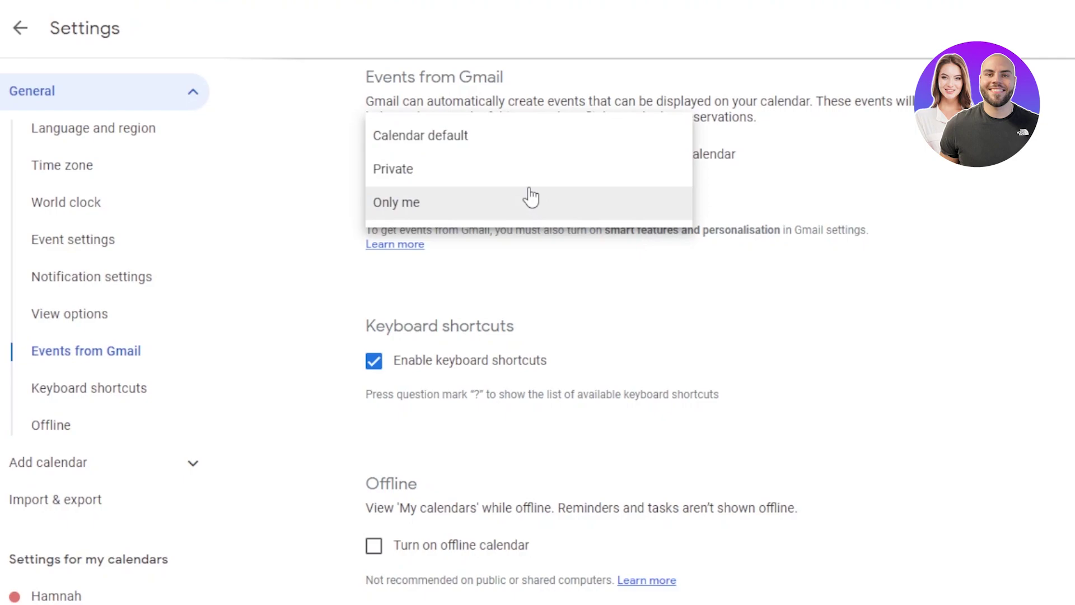
click(863, 140)
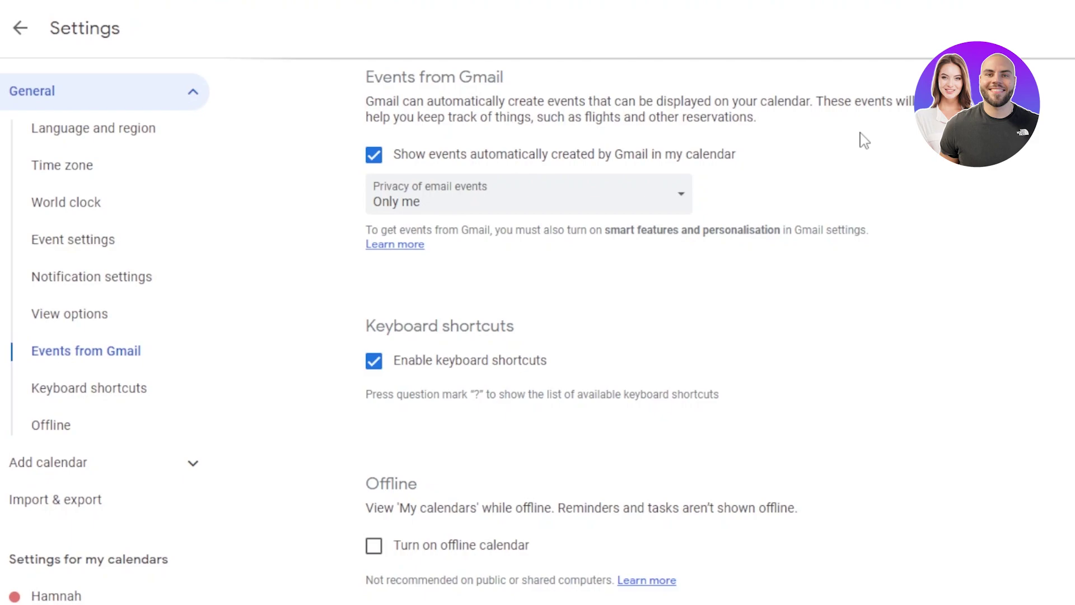
click(434, 202)
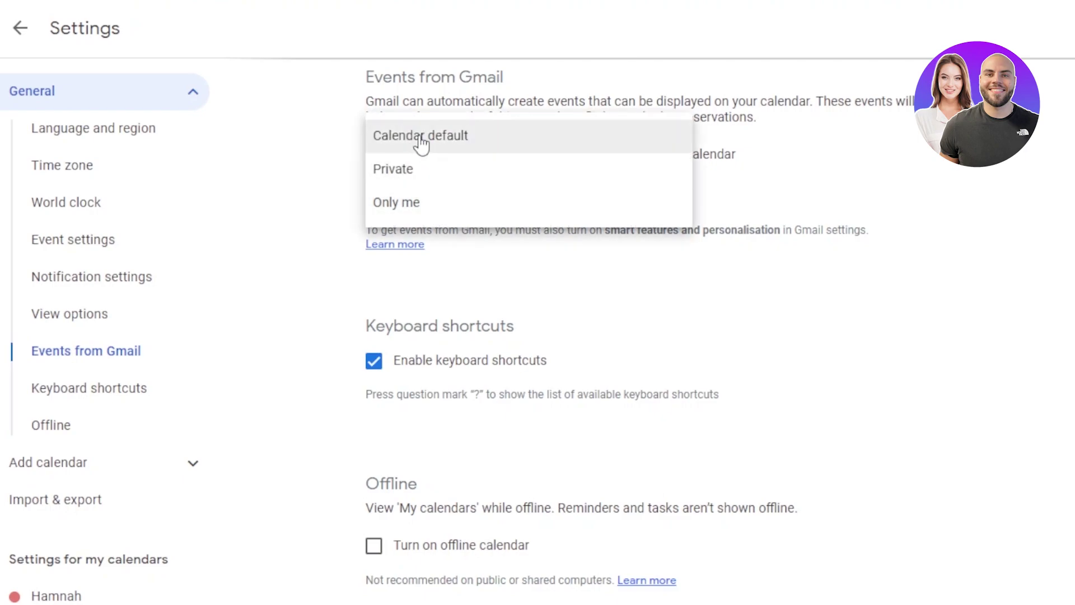
click(411, 216)
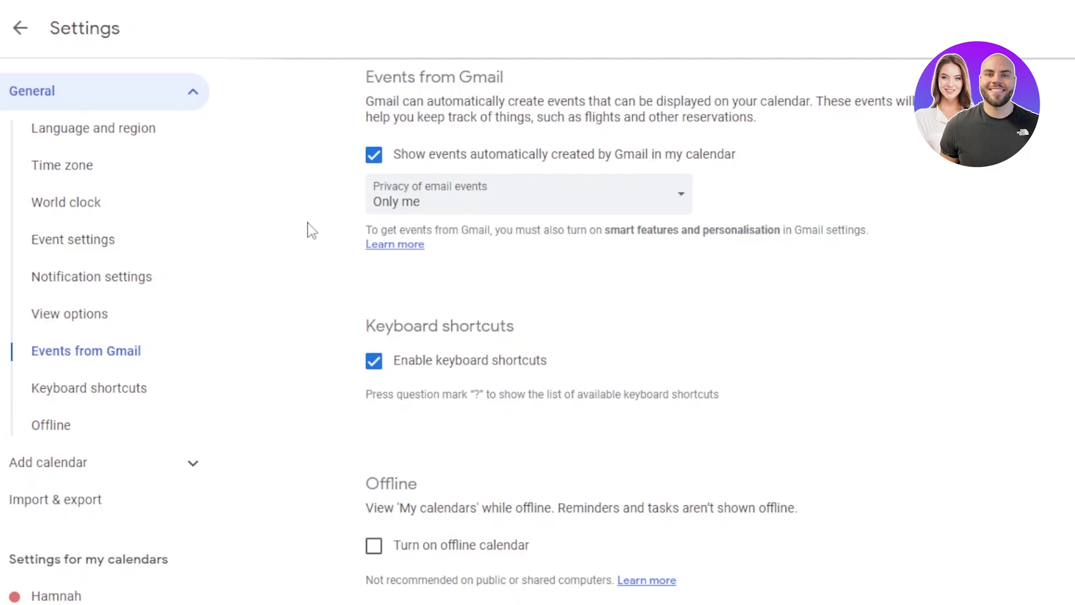
click(69, 313)
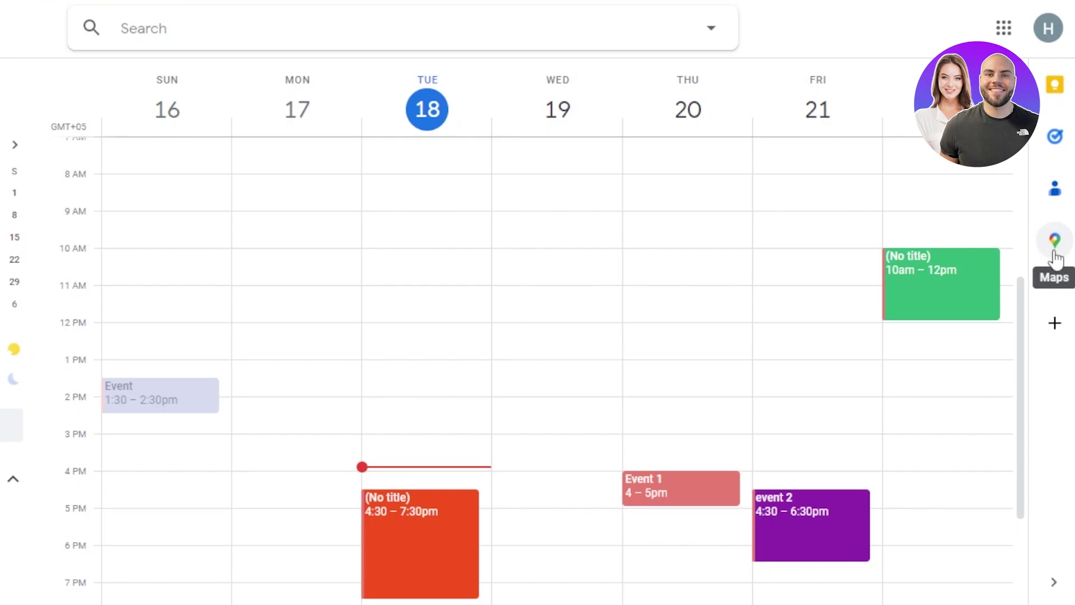
From the week view, open the add-ons window and close it without installing anything, and open the Maps side panel.
click(1056, 327)
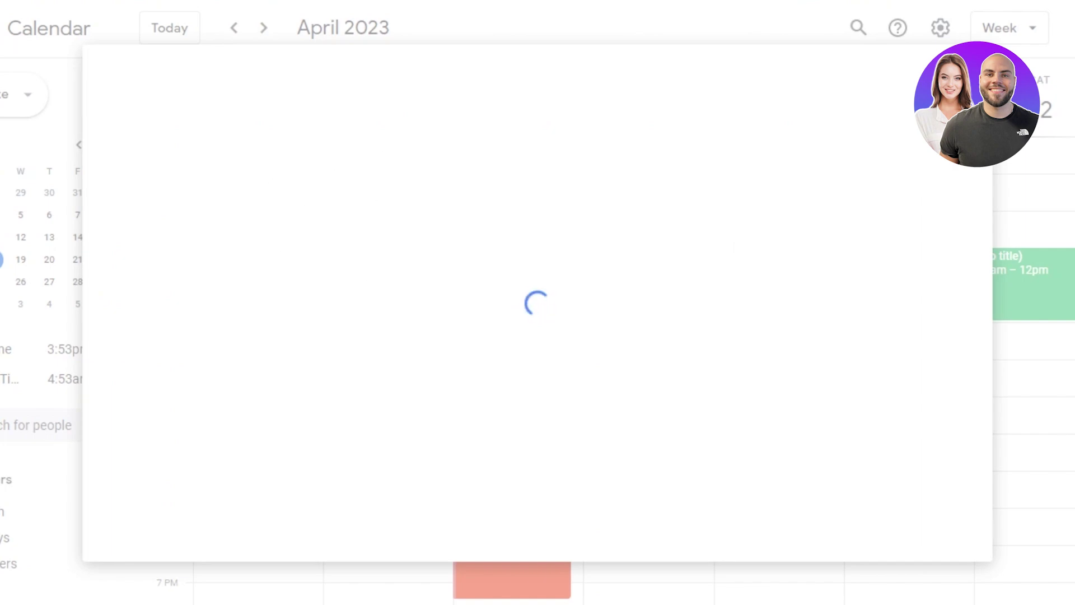
key(Escape)
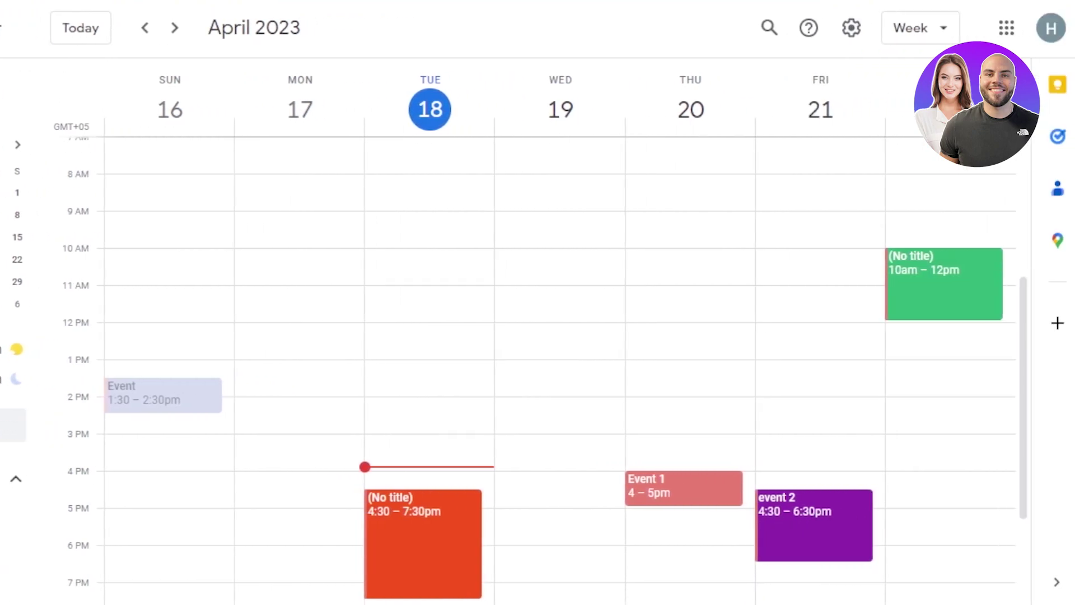
click(1058, 242)
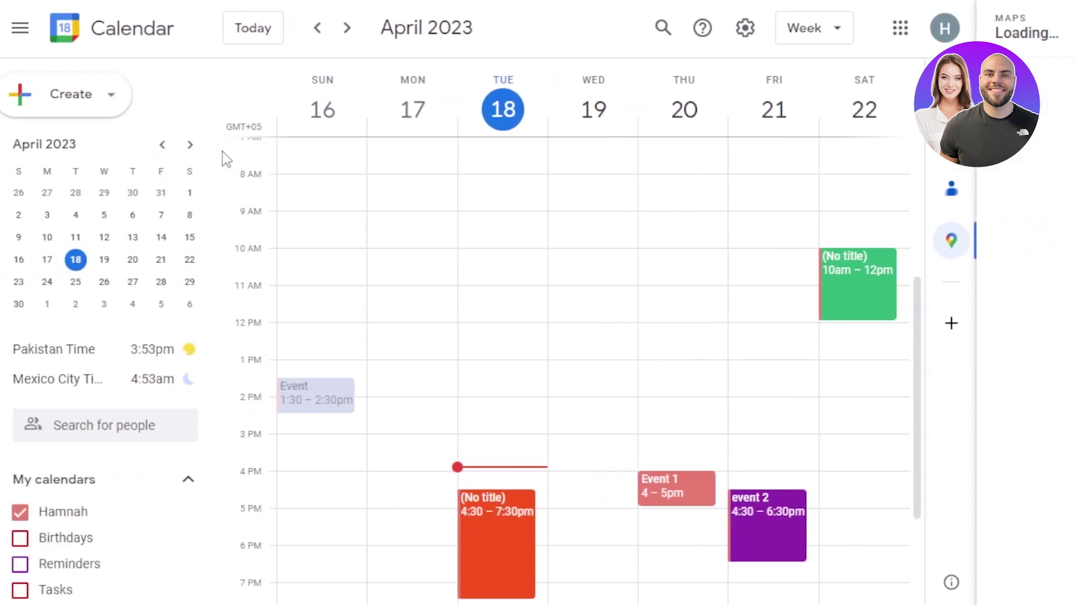
scroll(225, 241, down, 3)
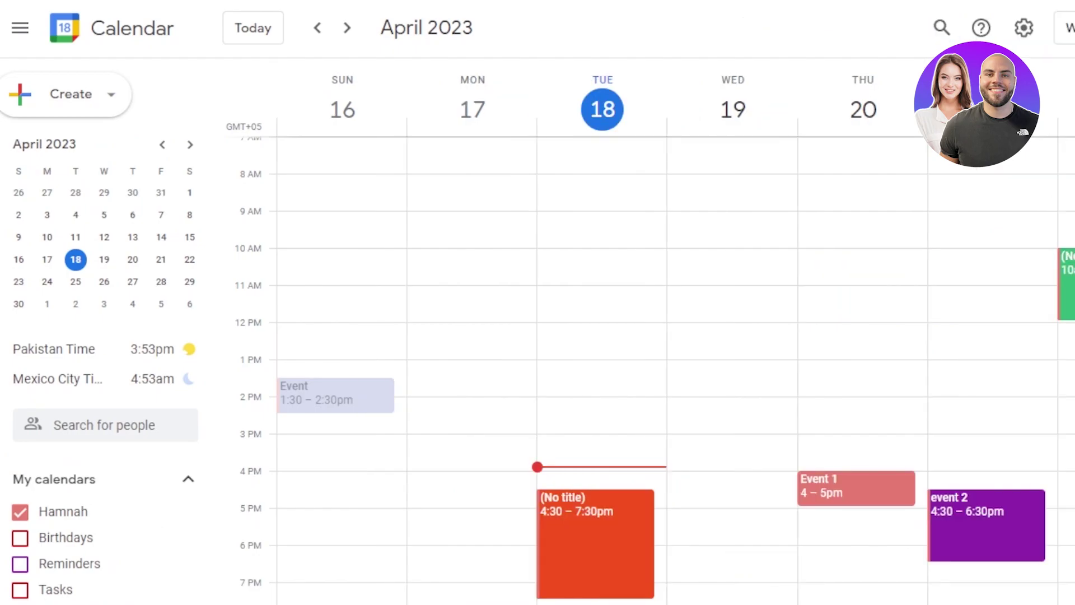
scroll(672, 369, down, 5)
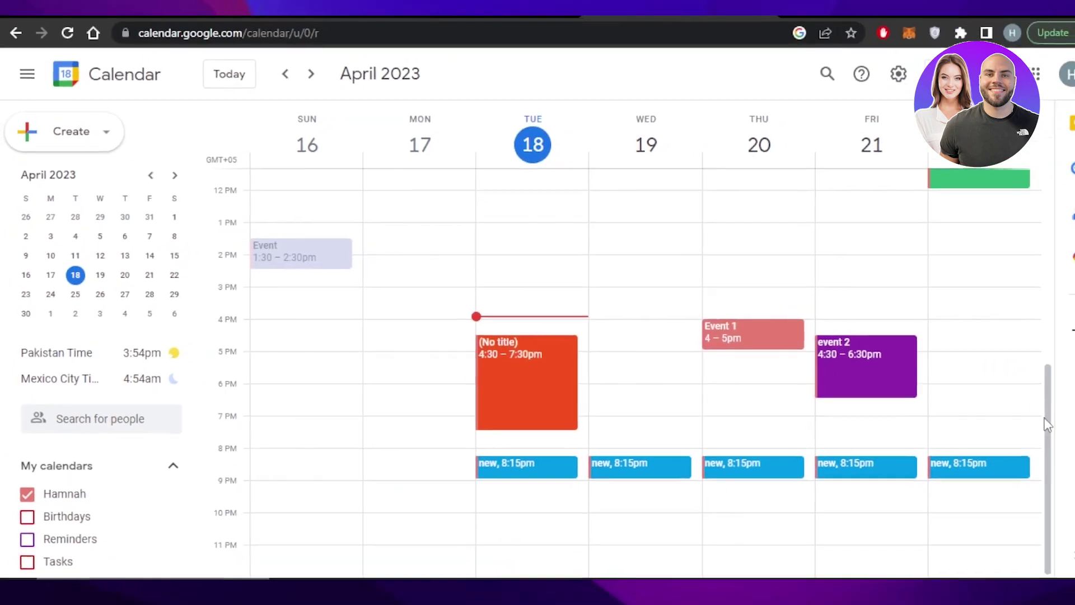
scroll(1046, 424, up, 4)
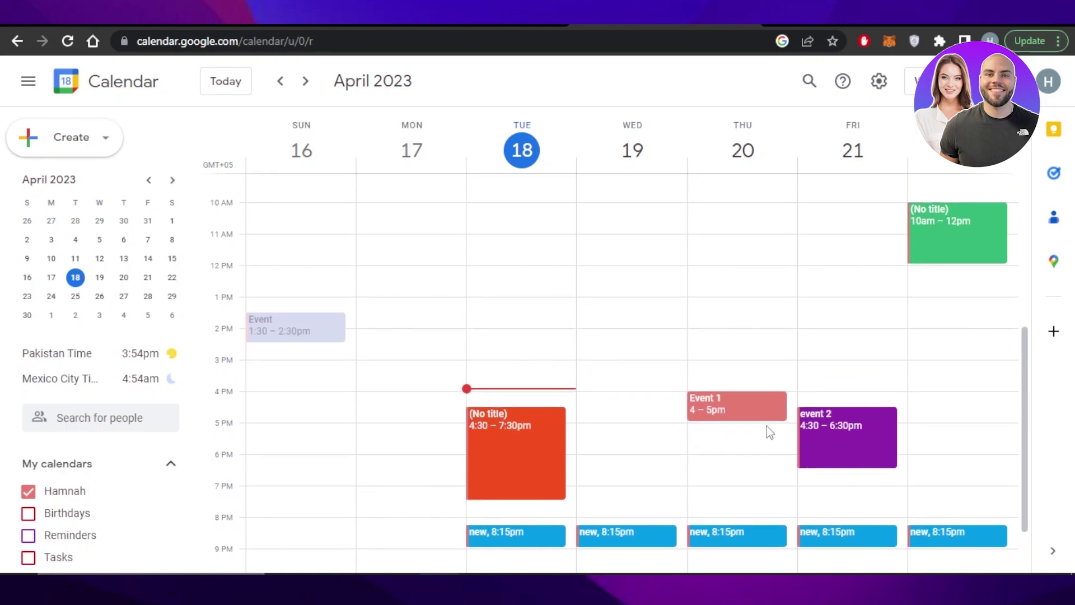